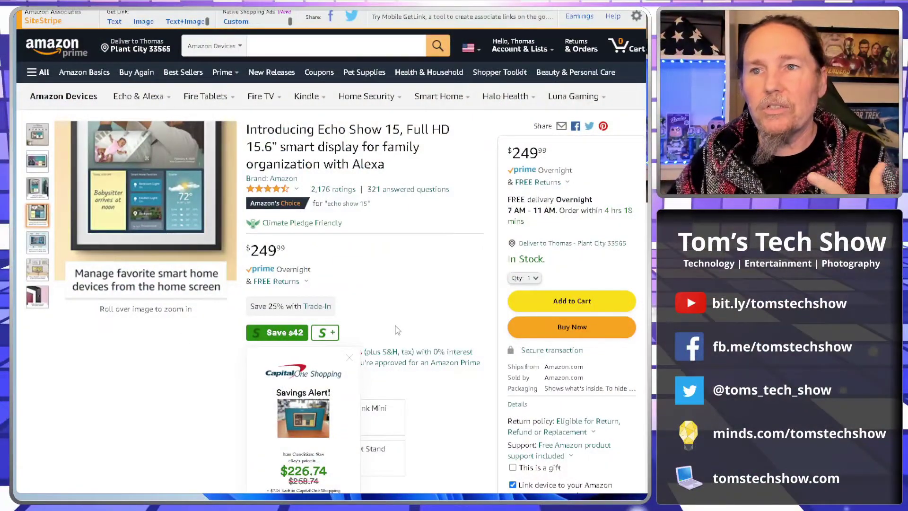
Close the Capital One Shopping savings alert covering the Echo Show 15 product page.
{"action": "left_click", "coordinate": [349, 358]}
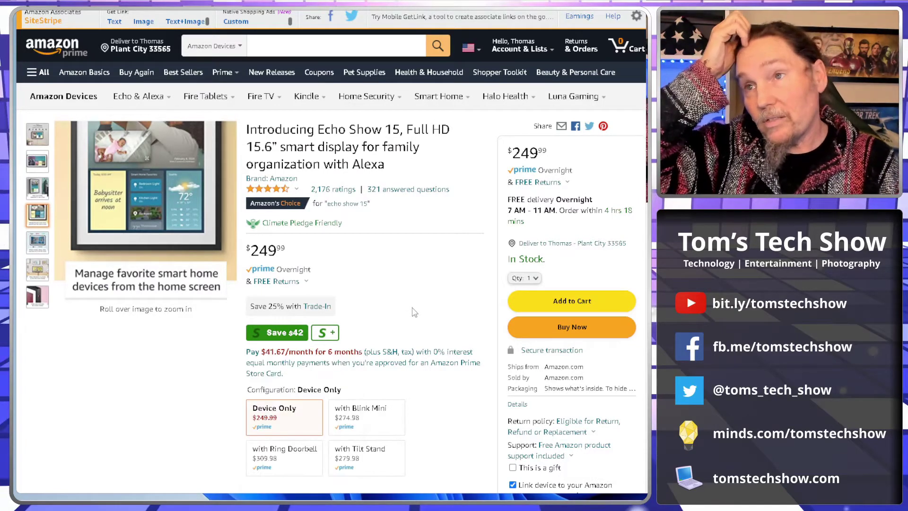
Browse the second to fourth Echo Show 15 photos, then switch to the DAKboard tab.
{"action": "mouse_move", "coordinate": [112, 184]}
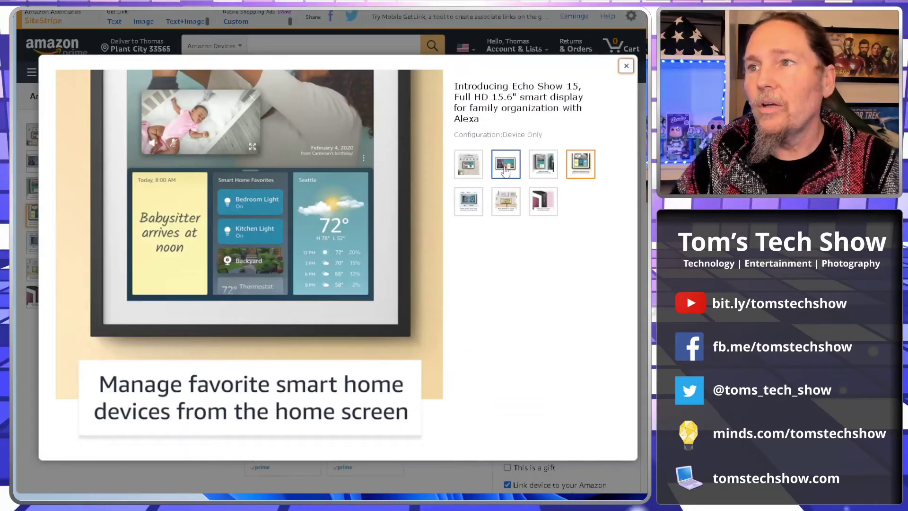
{"action": "left_click", "coordinate": [505, 171]}
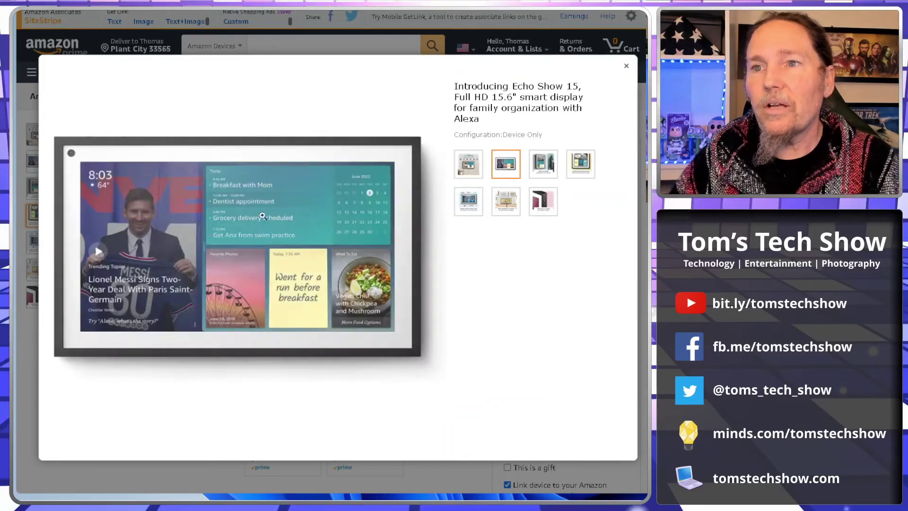
{"action": "left_click", "coordinate": [542, 167]}
{"action": "left_click", "coordinate": [570, 170]}
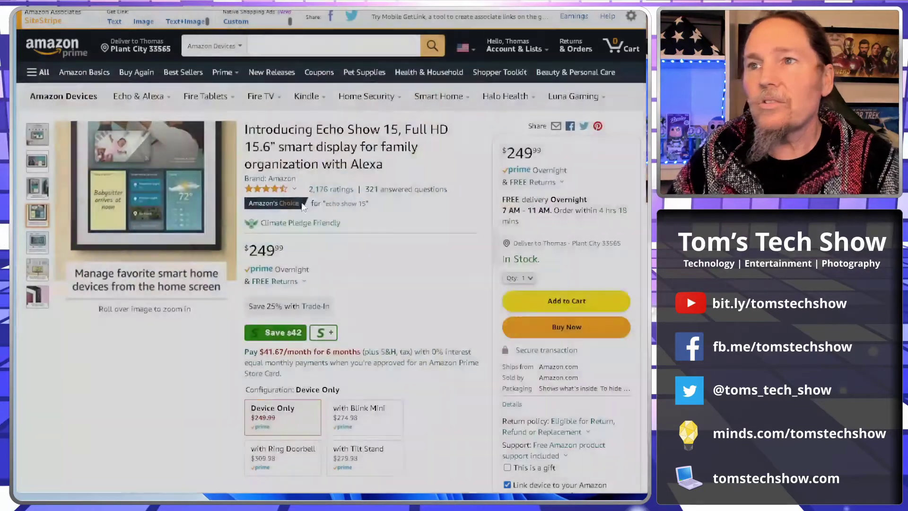
{"action": "left_click", "coordinate": [627, 65]}
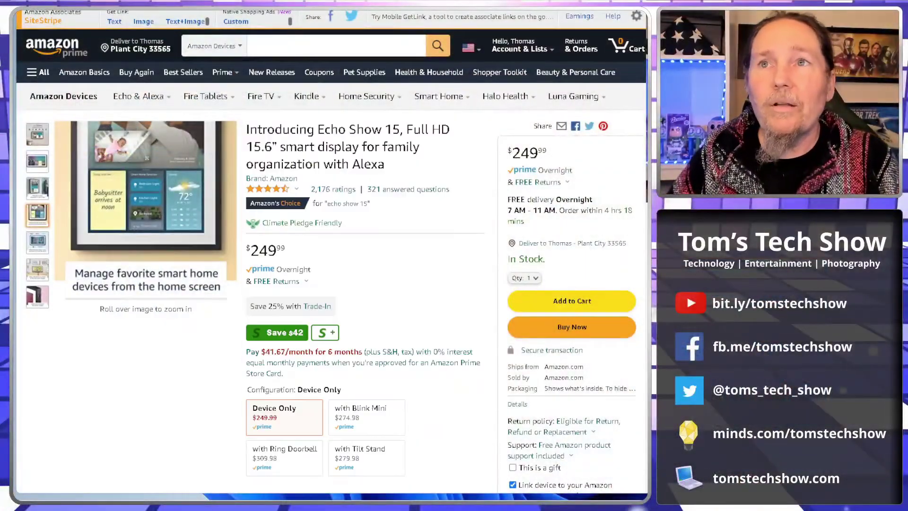
{"action": "key", "text": "ctrl+Tab"}
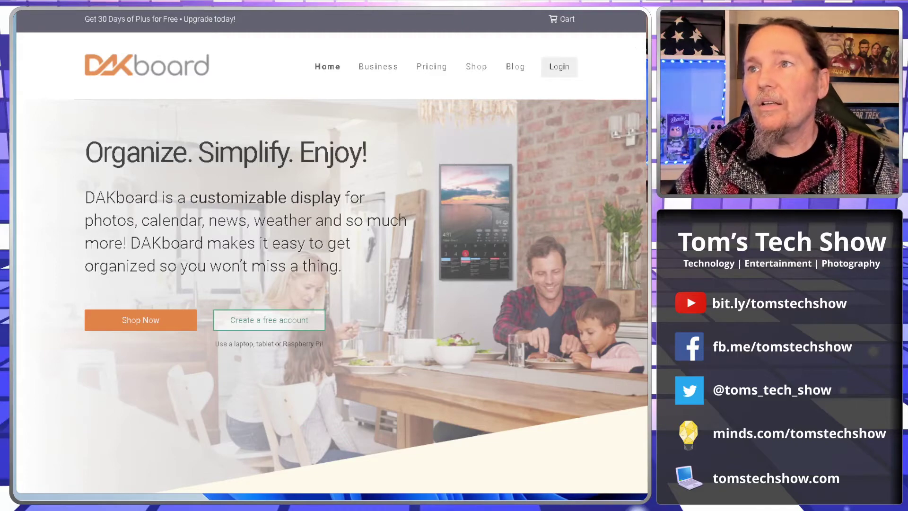
Open DAKboard Pricing and compare the plan features, including Free's Predefined Screen Layouts.
{"action": "left_click", "coordinate": [438, 70]}
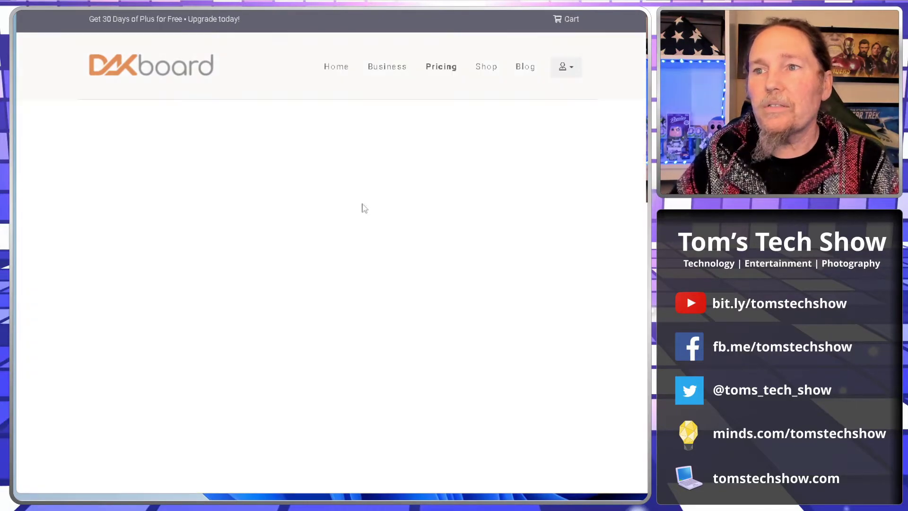
{"action": "scroll", "coordinate": [172, 223], "scroll_direction": "down", "scroll_amount": 5}
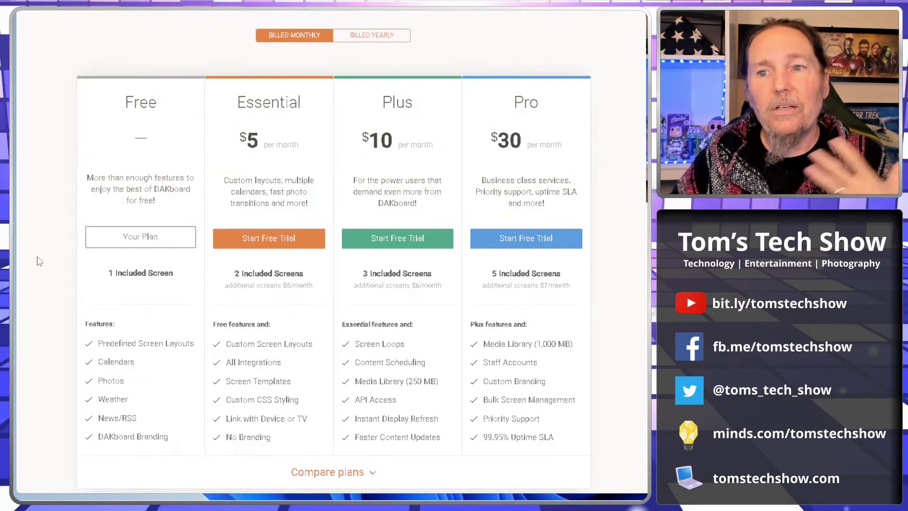
{"action": "scroll", "coordinate": [40, 262], "scroll_direction": "down", "scroll_amount": 1}
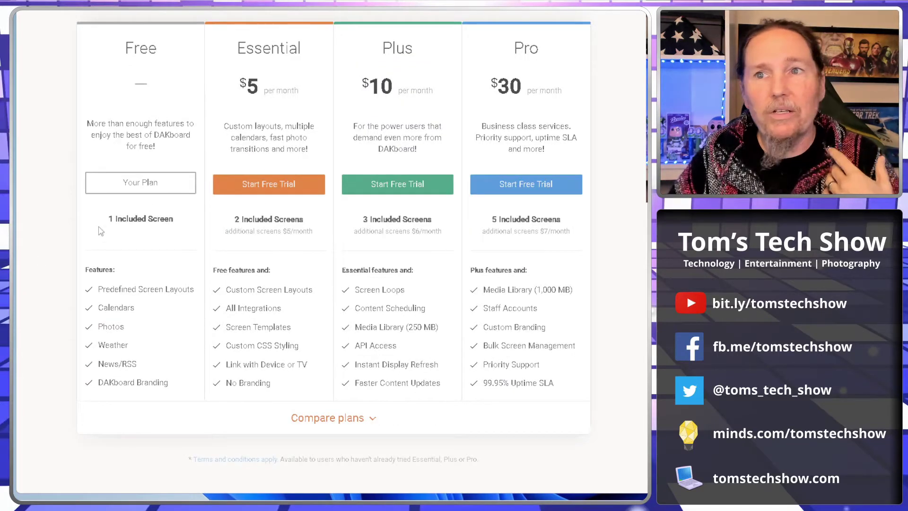
{"action": "left_click_drag", "start_coordinate": [108, 218], "coordinate": [178, 221]}
{"action": "scroll", "coordinate": [180, 223], "scroll_direction": "down", "scroll_amount": 1}
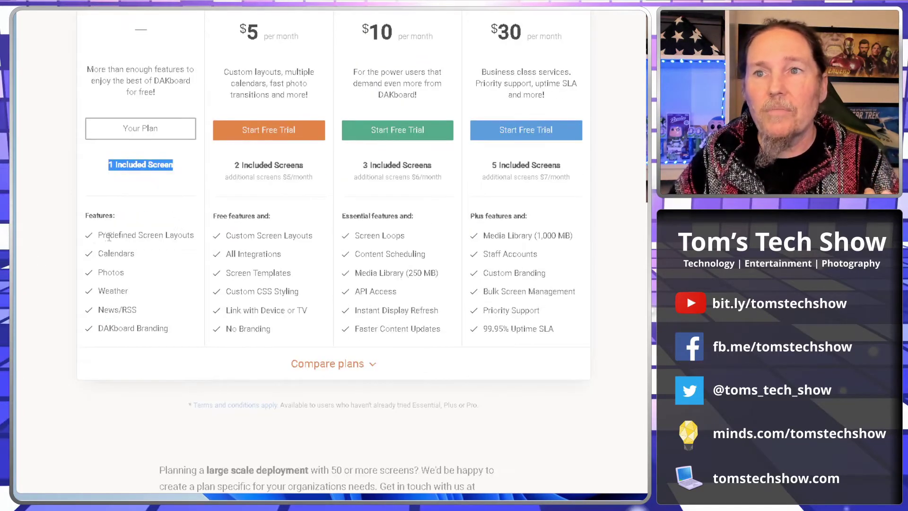
{"action": "left_click_drag", "start_coordinate": [103, 235], "coordinate": [204, 242]}
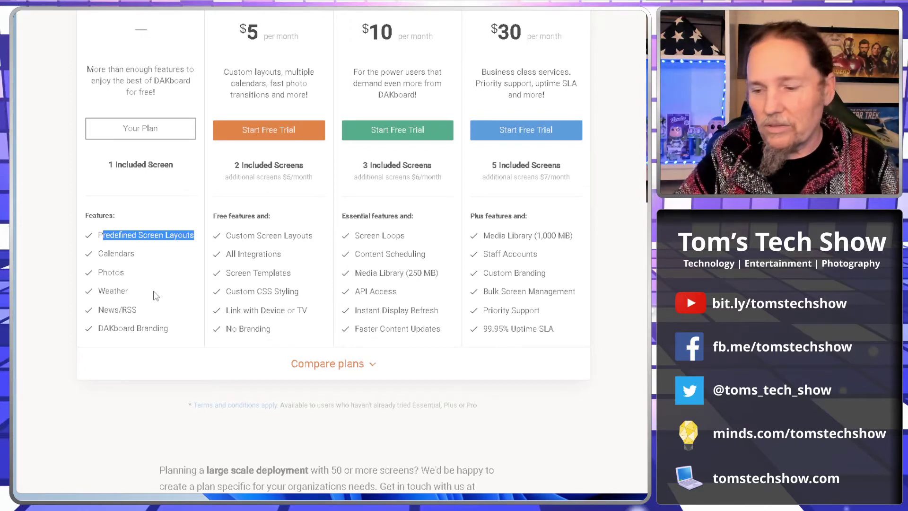
{"action": "left_click", "coordinate": [149, 261]}
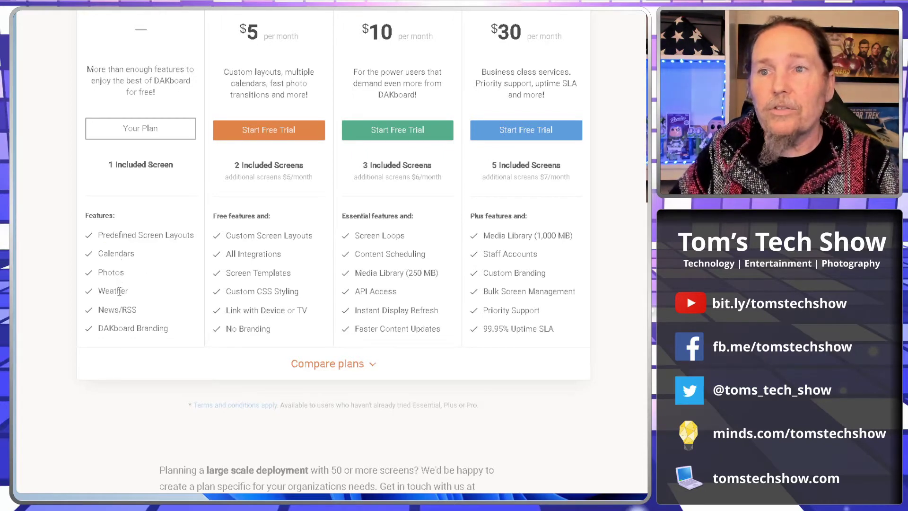
Go to the account settings page from the account menu.
{"action": "scroll", "coordinate": [161, 274], "scroll_direction": "up", "scroll_amount": 7}
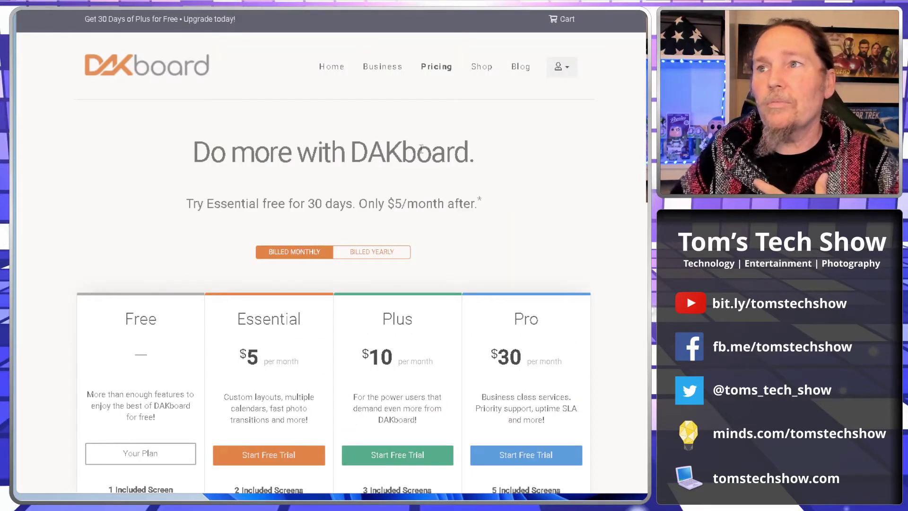
{"action": "left_click", "coordinate": [558, 68]}
{"action": "left_click", "coordinate": [520, 103]}
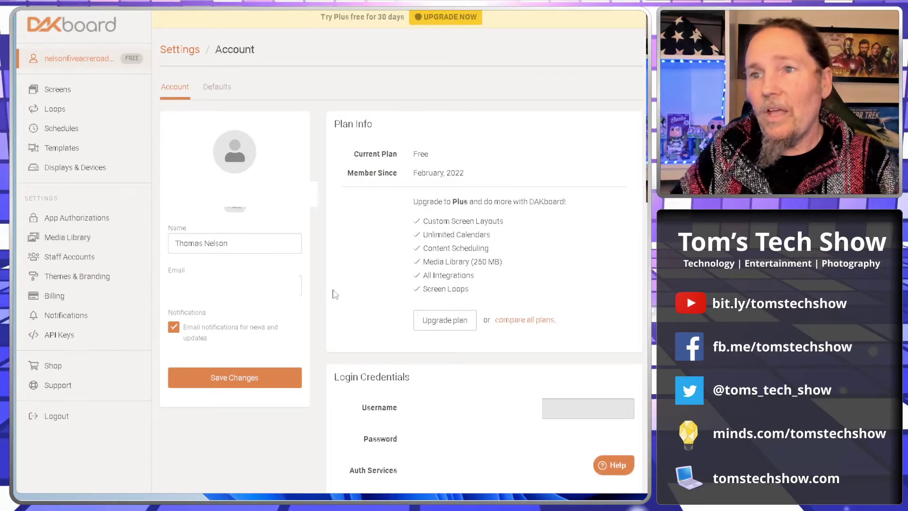
Check the Free plan status, then open the family calendar screen's Big Time layout settings.
{"action": "left_click_drag", "start_coordinate": [483, 176], "coordinate": [371, 151]}
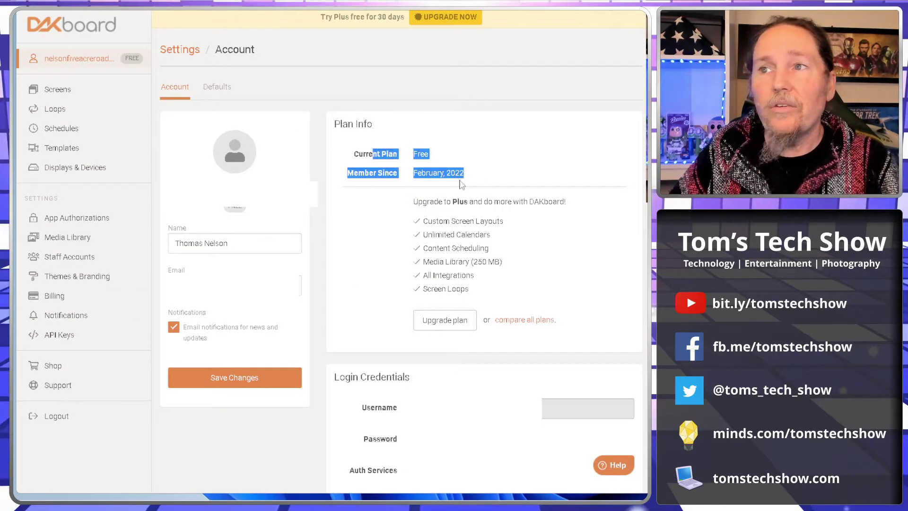
{"action": "left_click", "coordinate": [267, 99]}
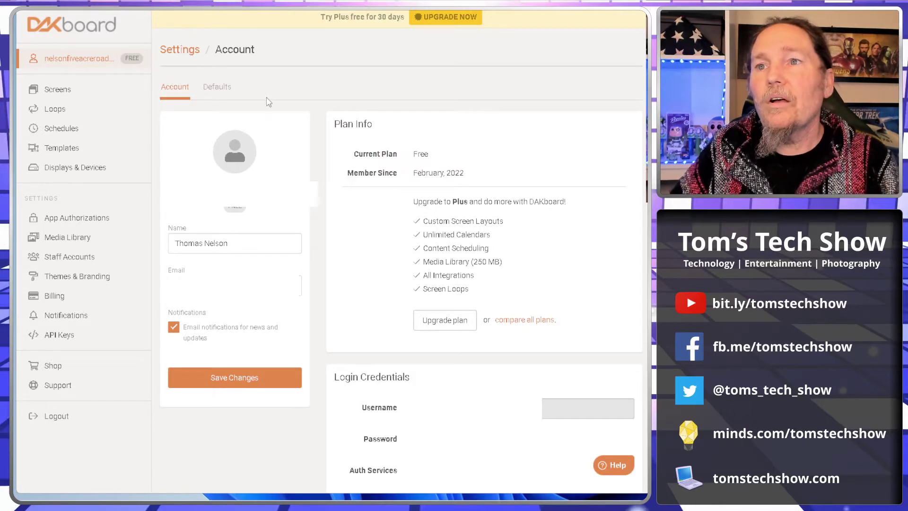
{"action": "left_click", "coordinate": [58, 91]}
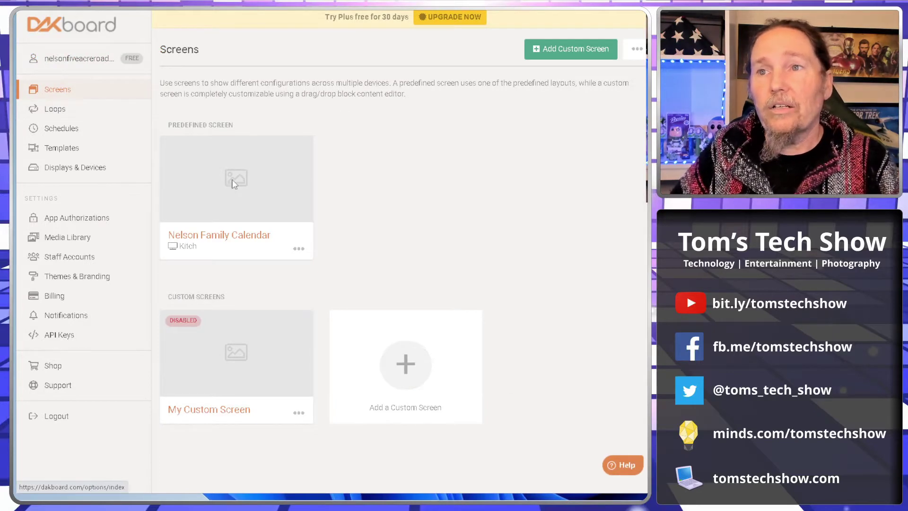
{"action": "left_click", "coordinate": [233, 184]}
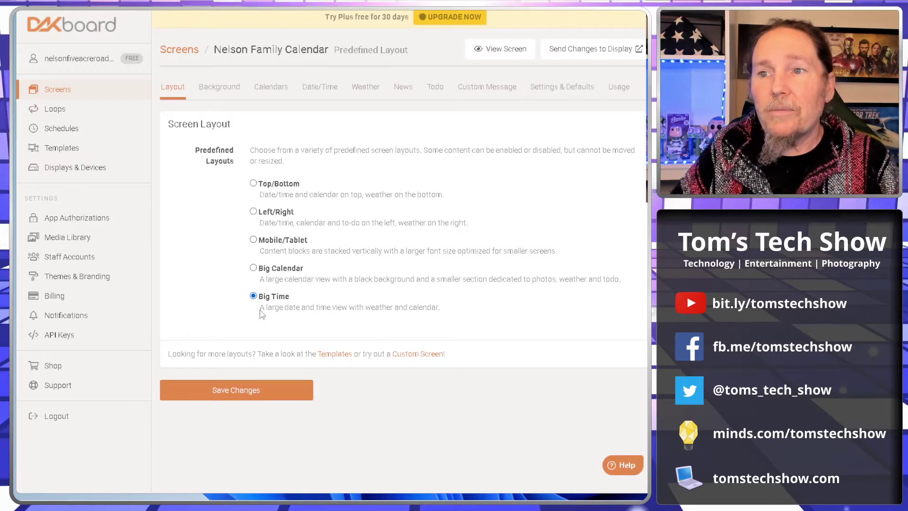
{"action": "left_click_drag", "start_coordinate": [260, 312], "coordinate": [485, 316]}
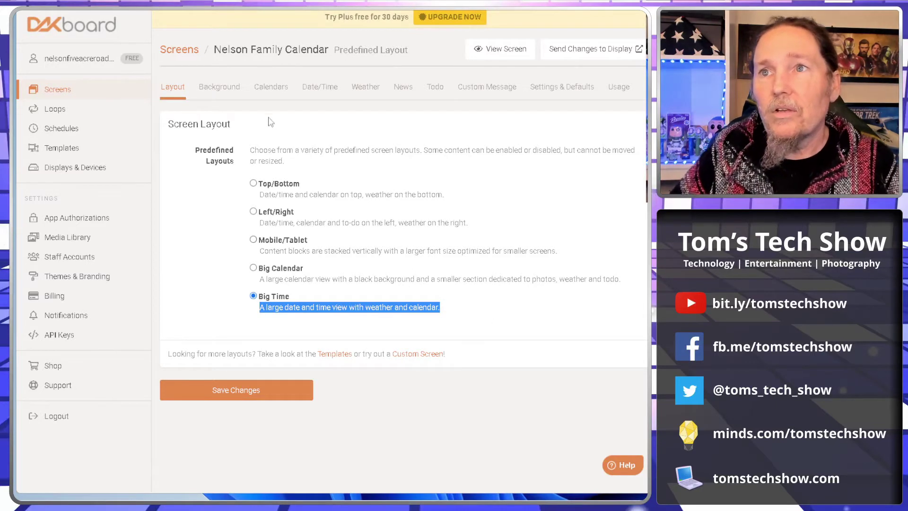
View the screen's Background settings, then open the App Authorizations list.
{"action": "left_click", "coordinate": [219, 86]}
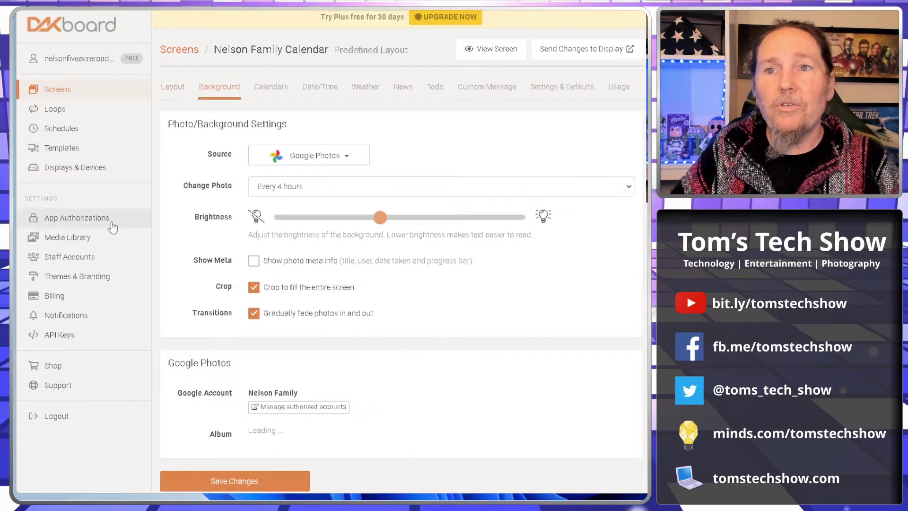
{"action": "left_click", "coordinate": [97, 220]}
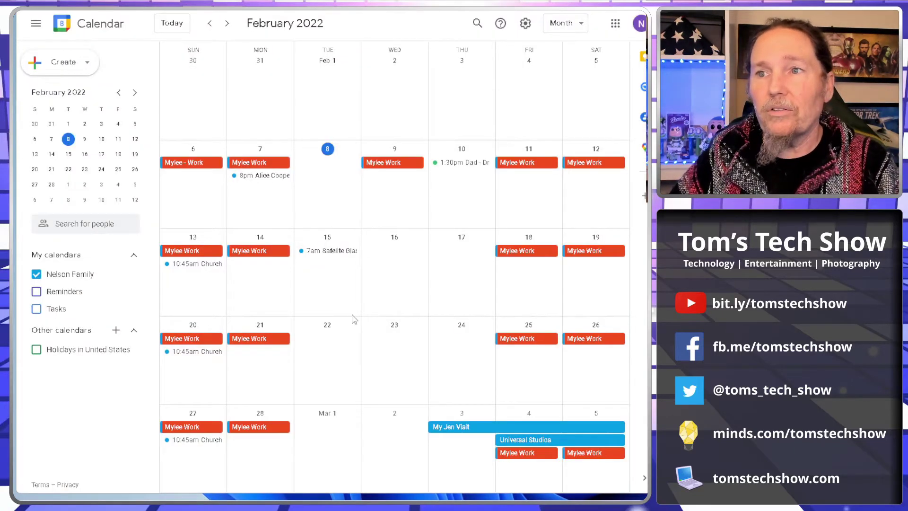
Scroll the family calendar between March and February 2022, then return to DAKboard.
{"action": "scroll", "coordinate": [383, 276], "scroll_direction": "down", "scroll_amount": 1}
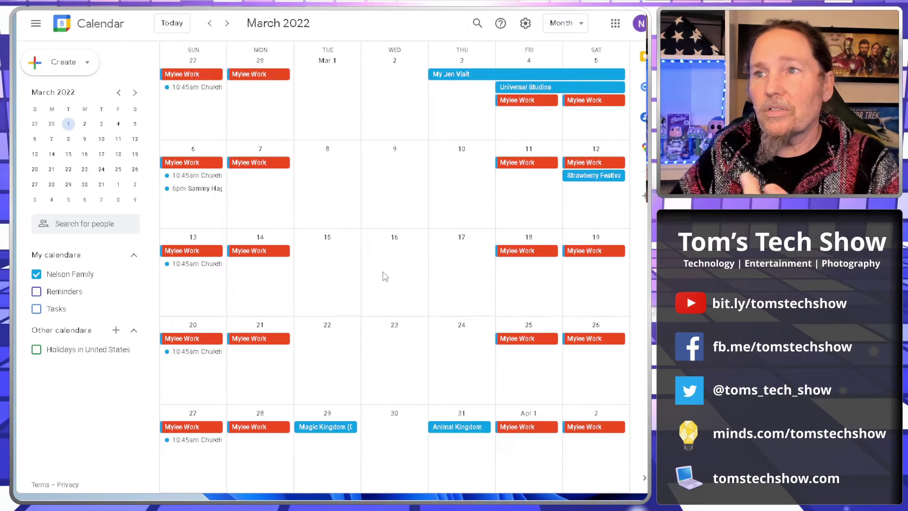
{"action": "scroll", "coordinate": [383, 276], "scroll_direction": "up", "scroll_amount": 1}
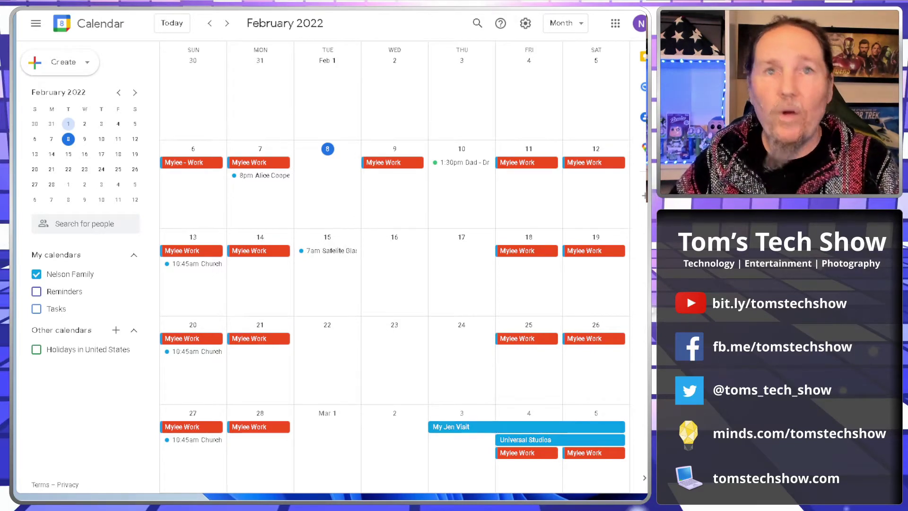
{"action": "key", "text": "alt+Tab"}
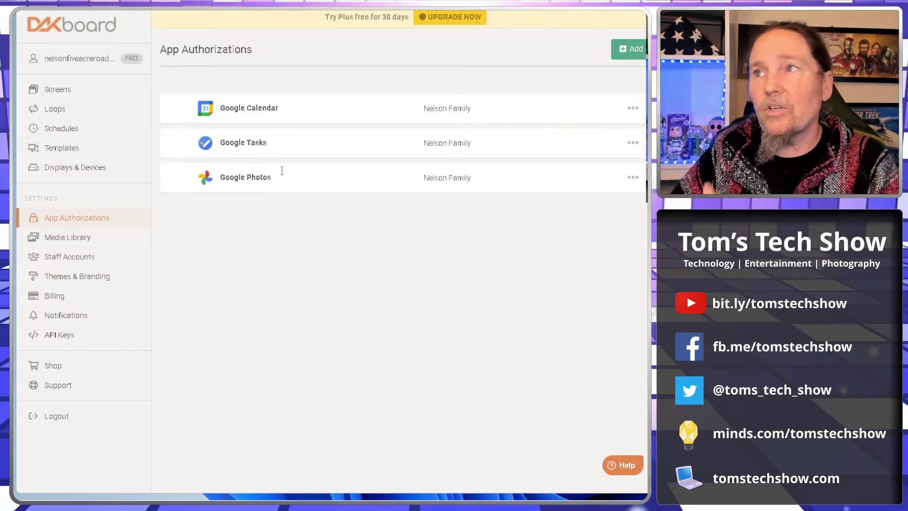
Start authorizing Google Photos as a new app, then go to the Screens list.
{"action": "left_click", "coordinate": [632, 53]}
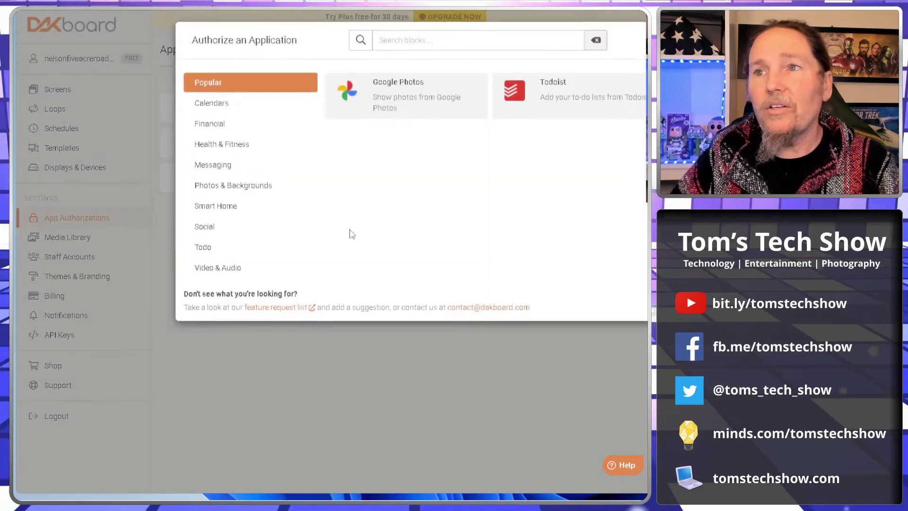
{"action": "left_click", "coordinate": [401, 112]}
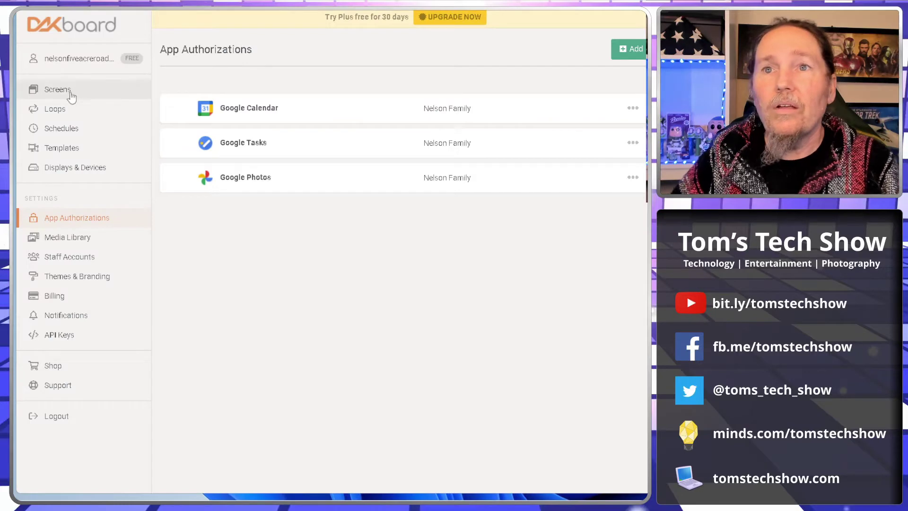
{"action": "left_click", "coordinate": [71, 95]}
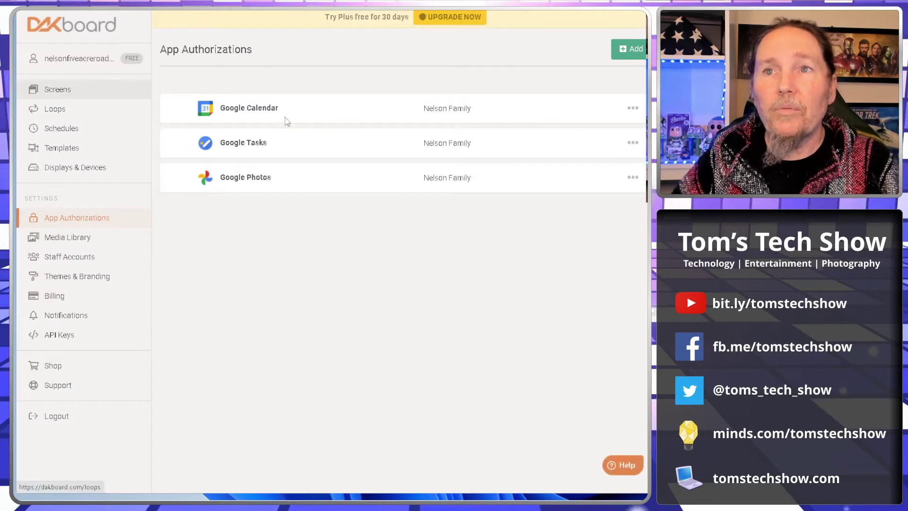
Open the Nelson Family Calendar screen and review its Background and Calendars settings.
{"action": "left_click", "coordinate": [236, 170]}
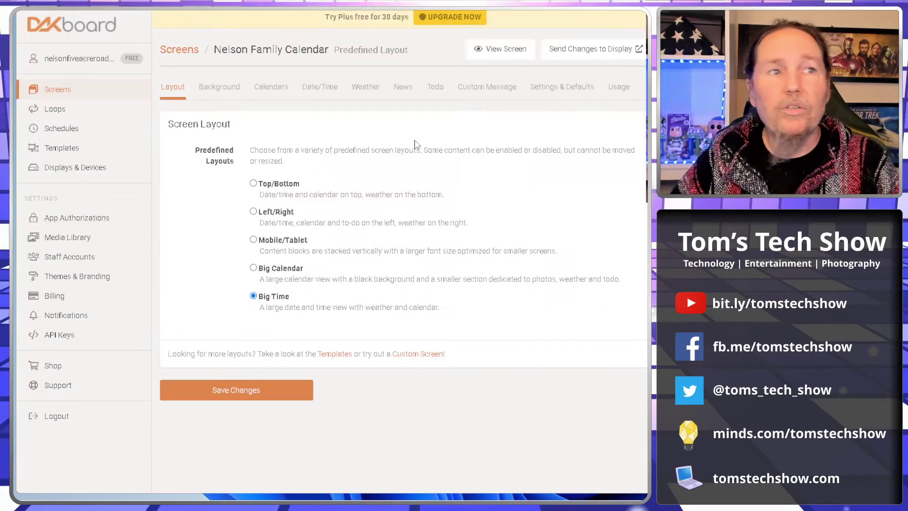
{"action": "left_click", "coordinate": [215, 87]}
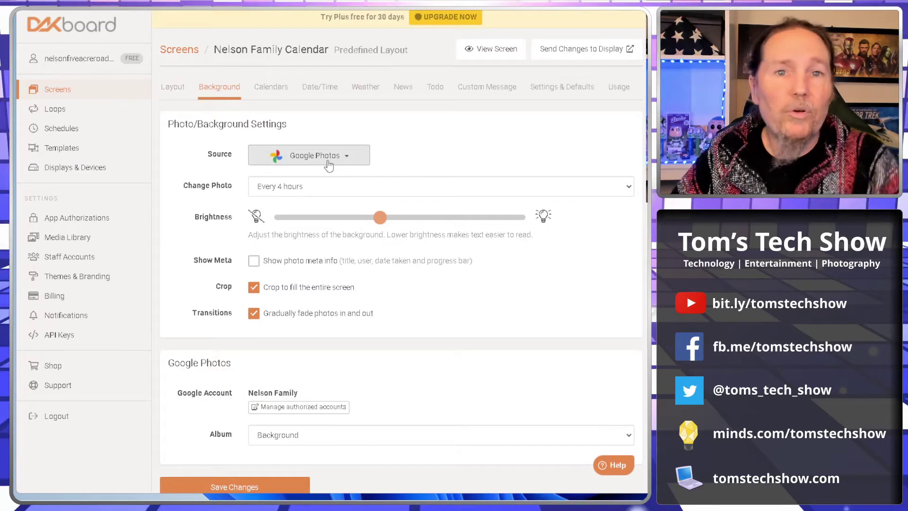
{"action": "left_click", "coordinate": [271, 88]}
{"action": "scroll", "coordinate": [390, 287], "scroll_direction": "down", "scroll_amount": 3}
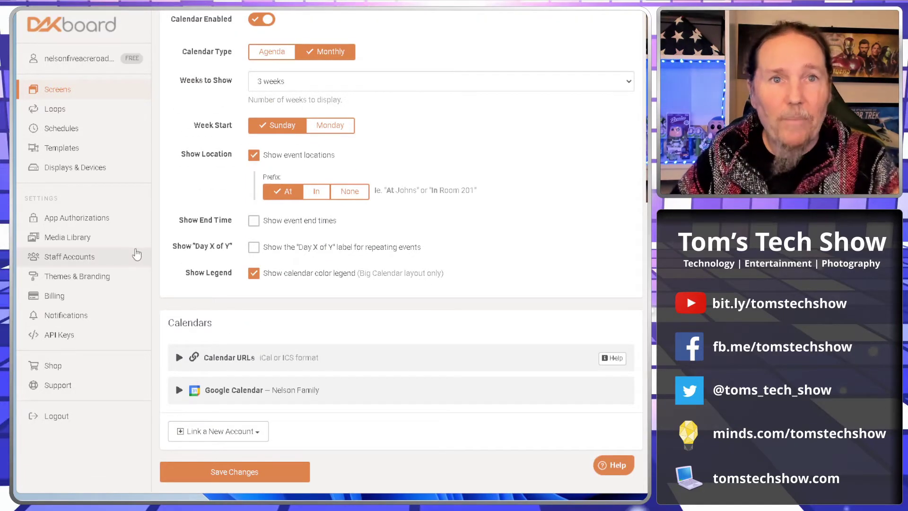
{"action": "scroll", "coordinate": [490, 231], "scroll_direction": "up", "scroll_amount": 3}
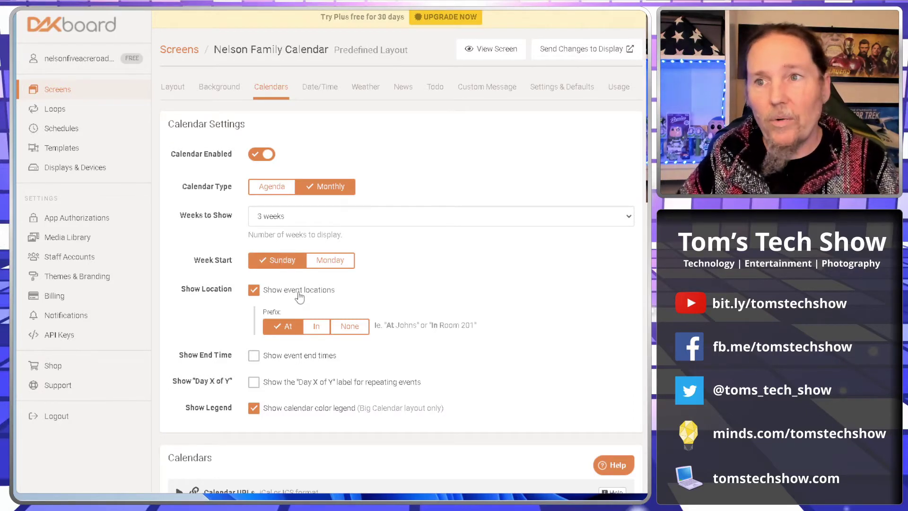
Review the Date/Time, Weather, Todo and Custom Message settings, then view the live screen.
{"action": "left_click", "coordinate": [319, 91]}
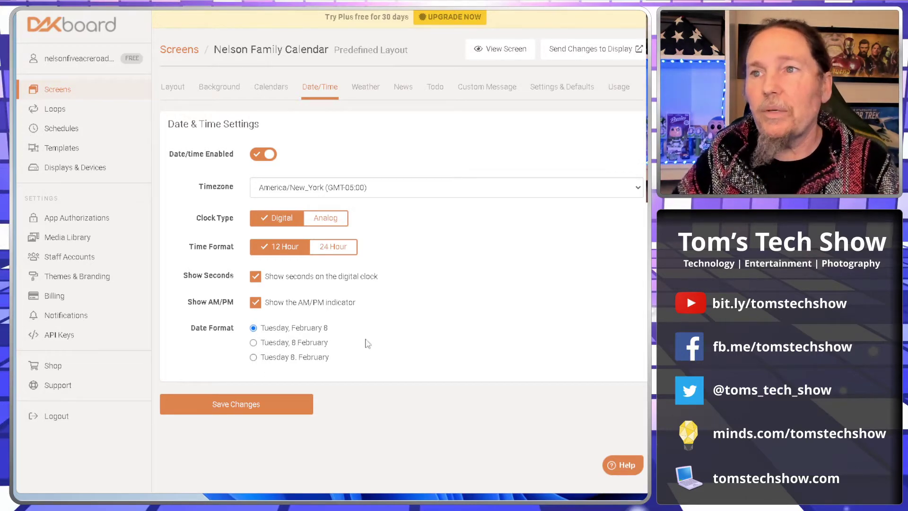
{"action": "left_click", "coordinate": [373, 91]}
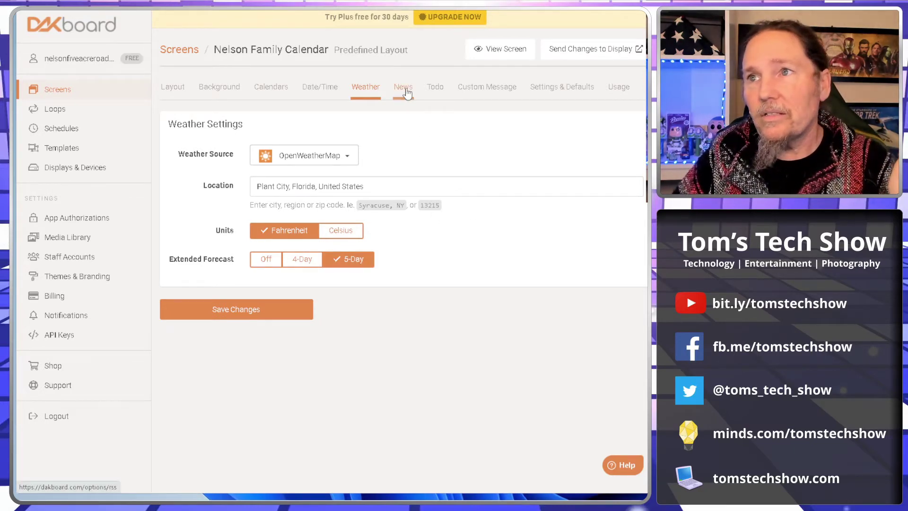
{"action": "left_click", "coordinate": [435, 92]}
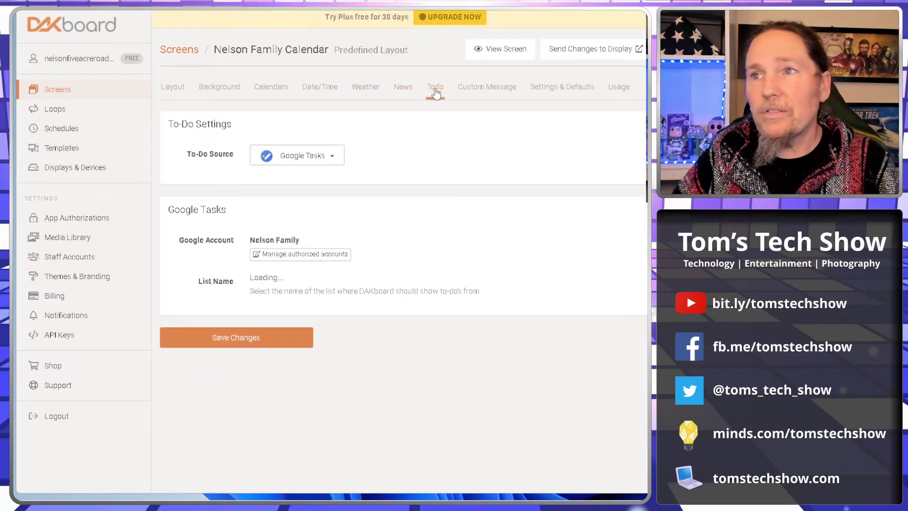
{"action": "left_click", "coordinate": [485, 90]}
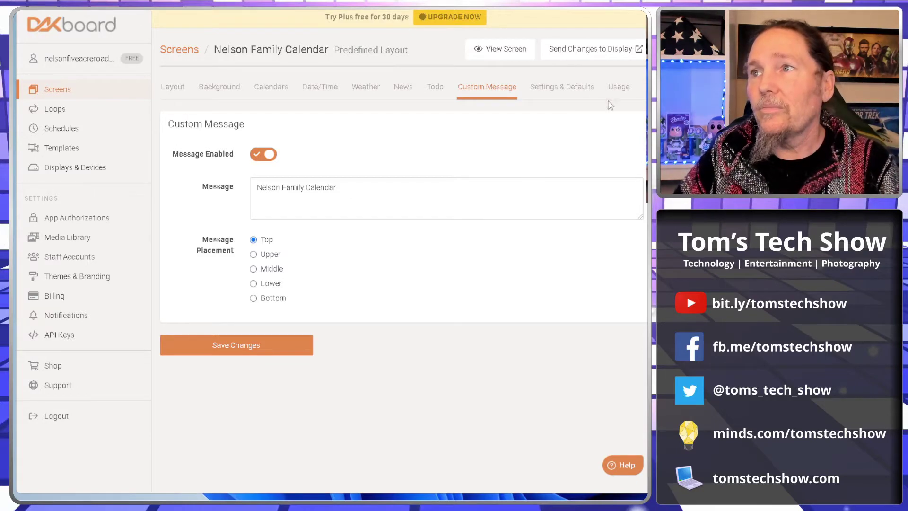
{"action": "left_click", "coordinate": [500, 49]}
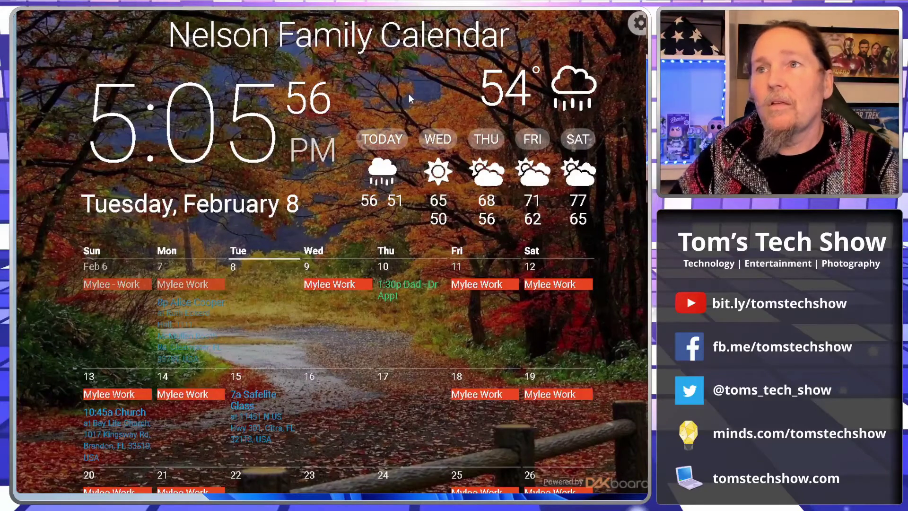
Leave the live Nelson Family Calendar preview.
{"action": "left_click", "coordinate": [638, 22]}
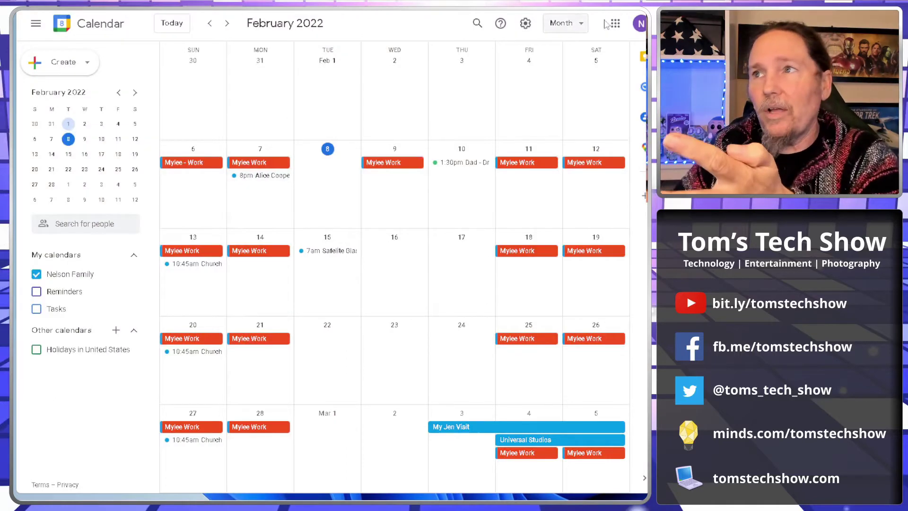
Open Google Photos from the Google apps grid.
{"action": "left_click", "coordinate": [615, 24]}
{"action": "scroll", "coordinate": [572, 112], "scroll_direction": "down", "scroll_amount": 5}
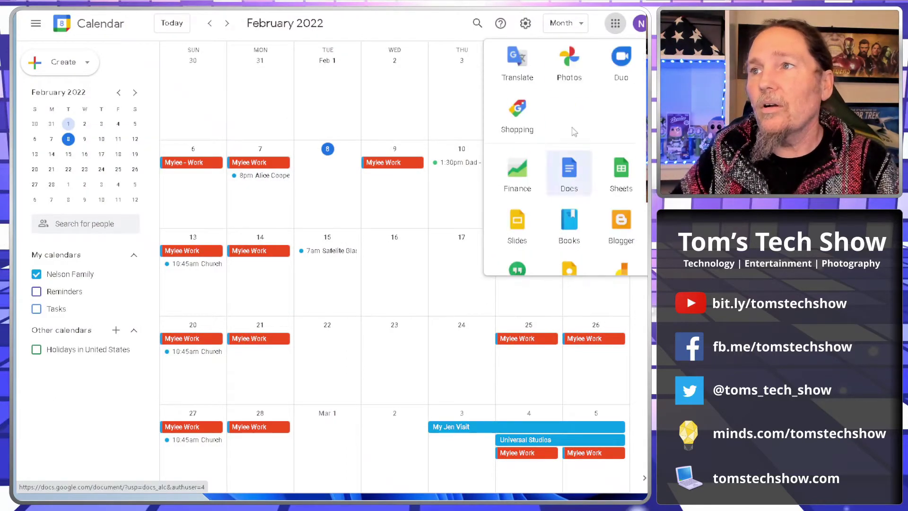
{"action": "left_click", "coordinate": [570, 78]}
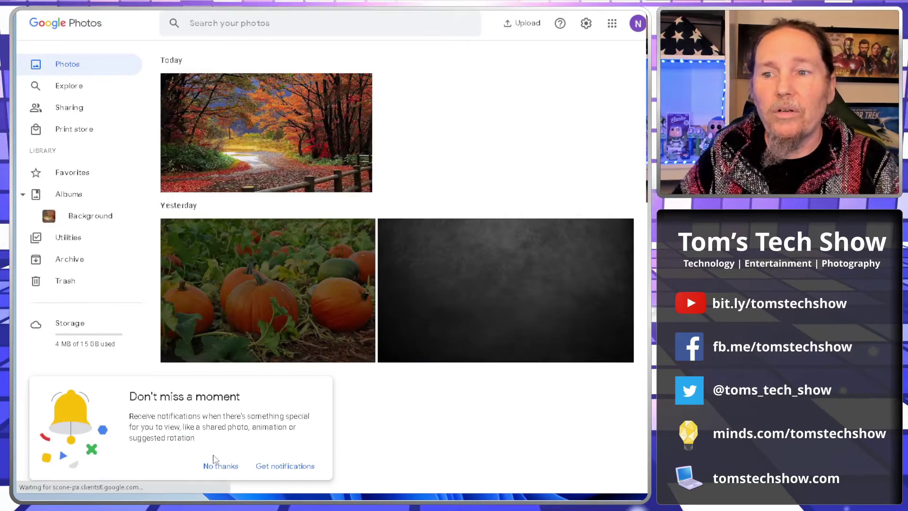
Dismiss the notifications prompt, view the two Background album photos, and return to the library.
{"action": "left_click", "coordinate": [211, 466]}
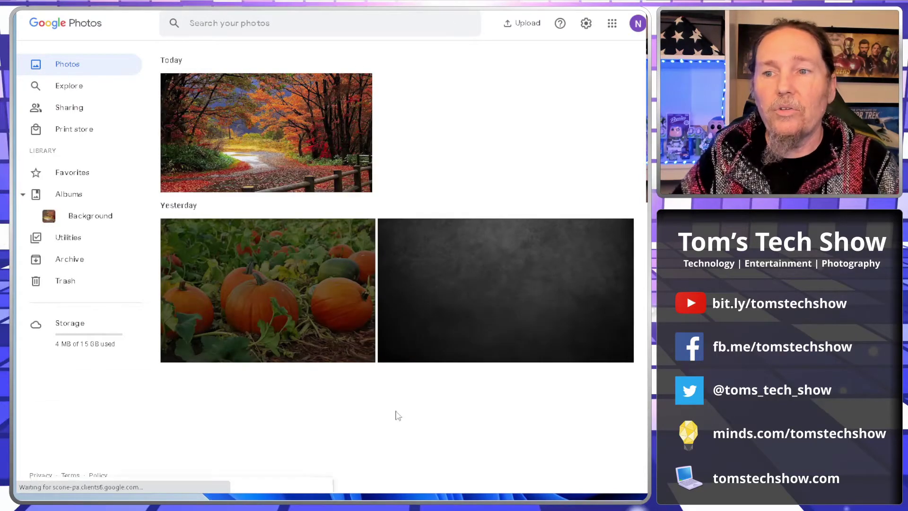
{"action": "left_click", "coordinate": [85, 218]}
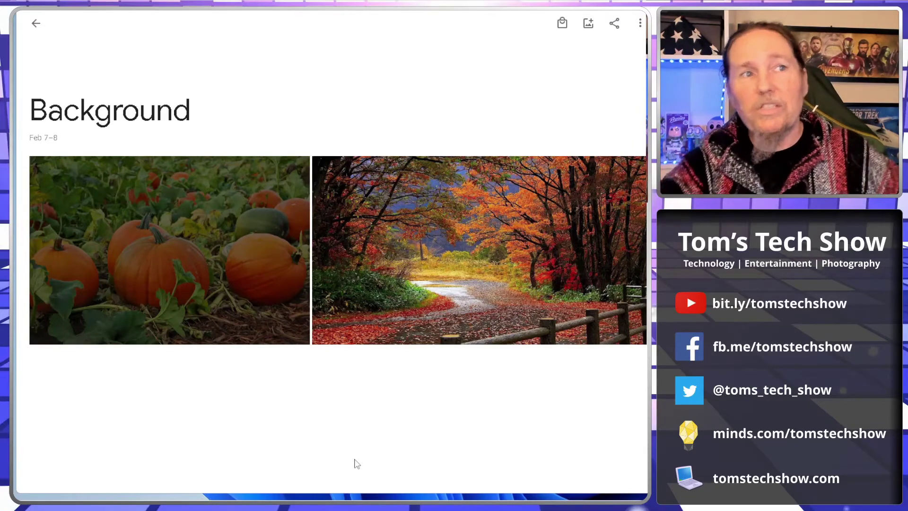
{"action": "mouse_move", "coordinate": [227, 265]}
{"action": "left_click", "coordinate": [36, 23]}
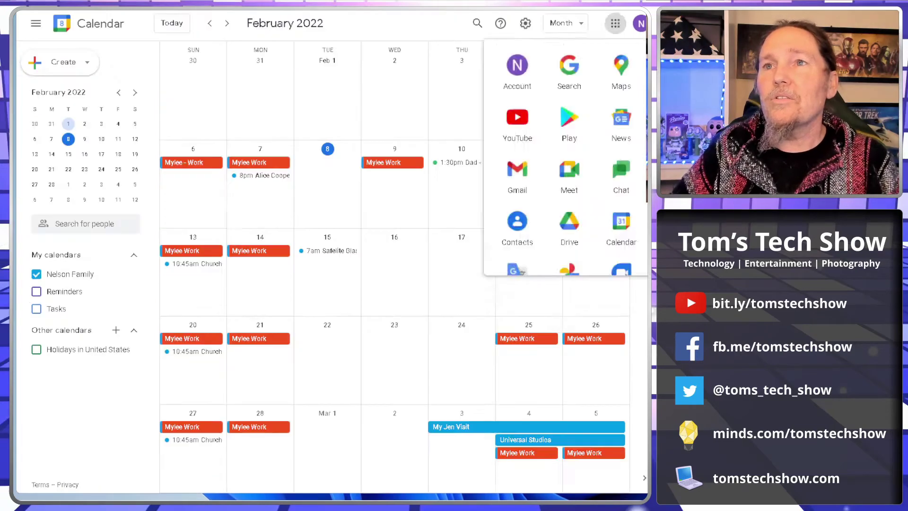
{"action": "left_click", "coordinate": [345, 212]}
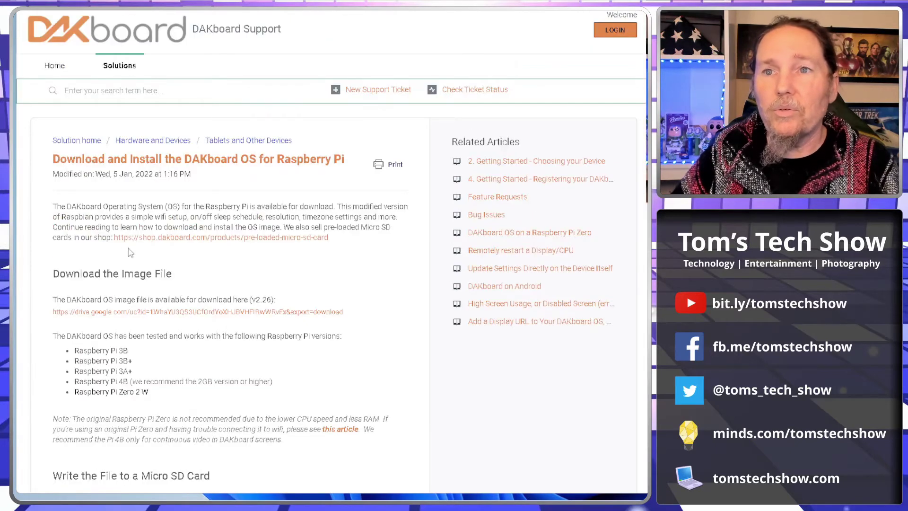
Highlight the DAKboard OS intro and the supported Raspberry Pi models, including Pi Zero 2 W.
{"action": "left_click_drag", "start_coordinate": [120, 206], "coordinate": [309, 213]}
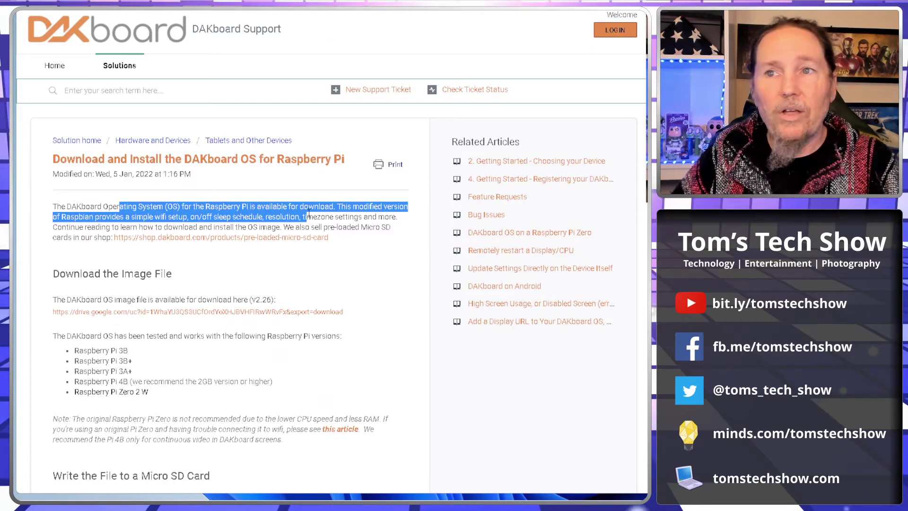
{"action": "left_click", "coordinate": [195, 206]}
{"action": "scroll", "coordinate": [190, 262], "scroll_direction": "down", "scroll_amount": 3}
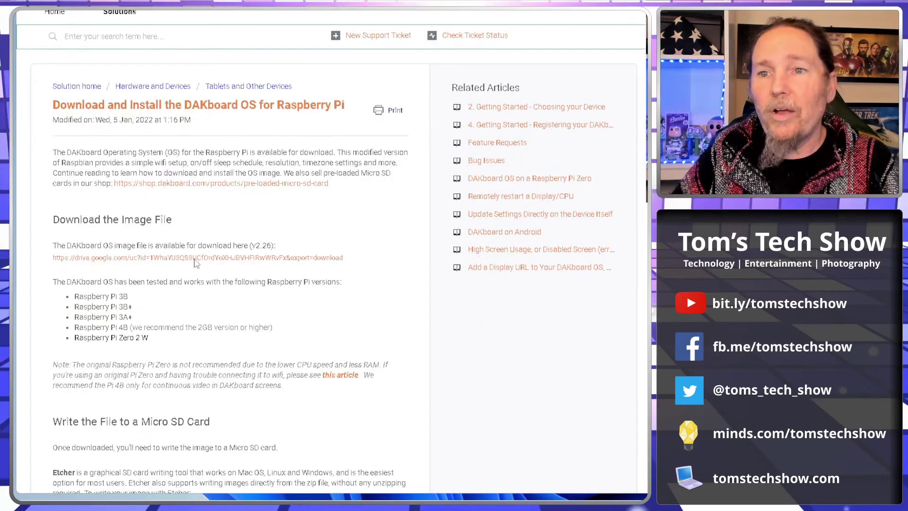
{"action": "left_click_drag", "start_coordinate": [115, 241], "coordinate": [161, 286]}
{"action": "left_click", "coordinate": [127, 273]}
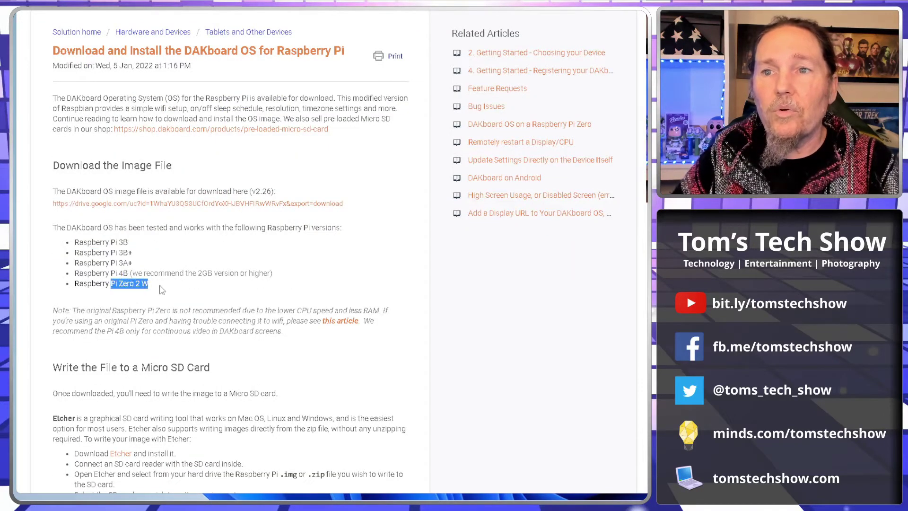
{"action": "left_click", "coordinate": [217, 299]}
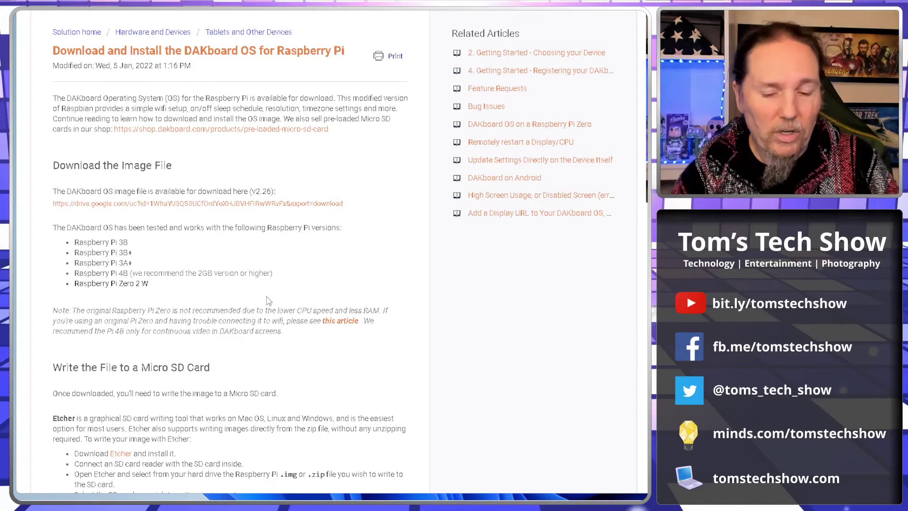
Browse the Raspberry Pi Foundation homepage's navigation menus and links to its computers.
{"action": "left_click", "coordinate": [428, 5]}
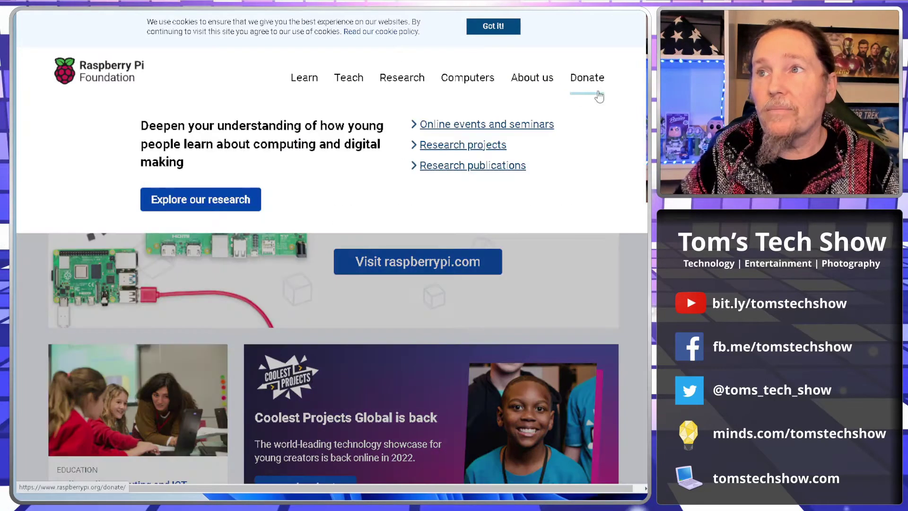
{"action": "mouse_move", "coordinate": [344, 86]}
{"action": "mouse_move", "coordinate": [307, 87]}
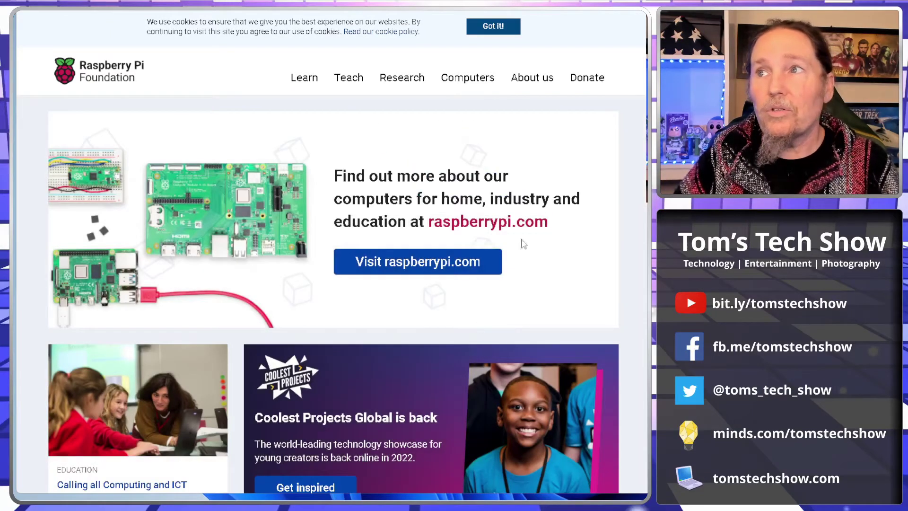
{"action": "scroll", "coordinate": [549, 236], "scroll_direction": "down", "scroll_amount": 8}
{"action": "scroll", "coordinate": [431, 314], "scroll_direction": "up", "scroll_amount": 8}
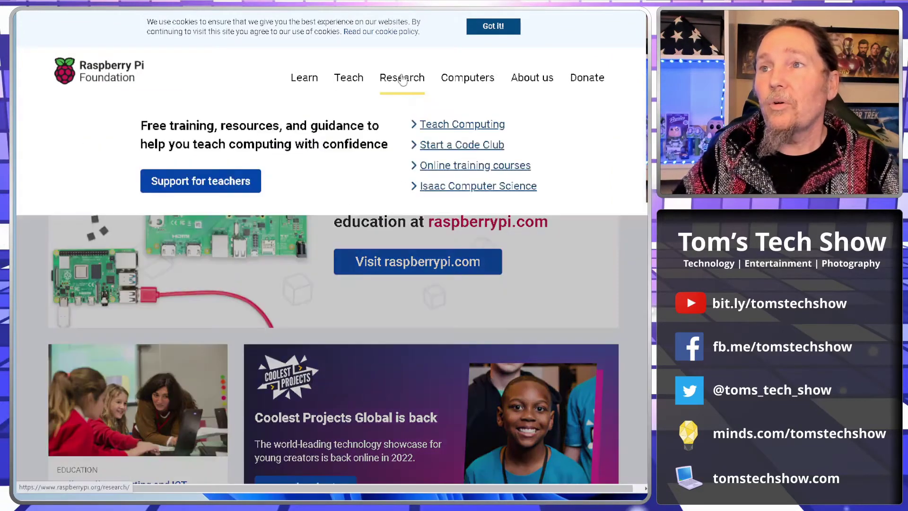
{"action": "mouse_move", "coordinate": [402, 80]}
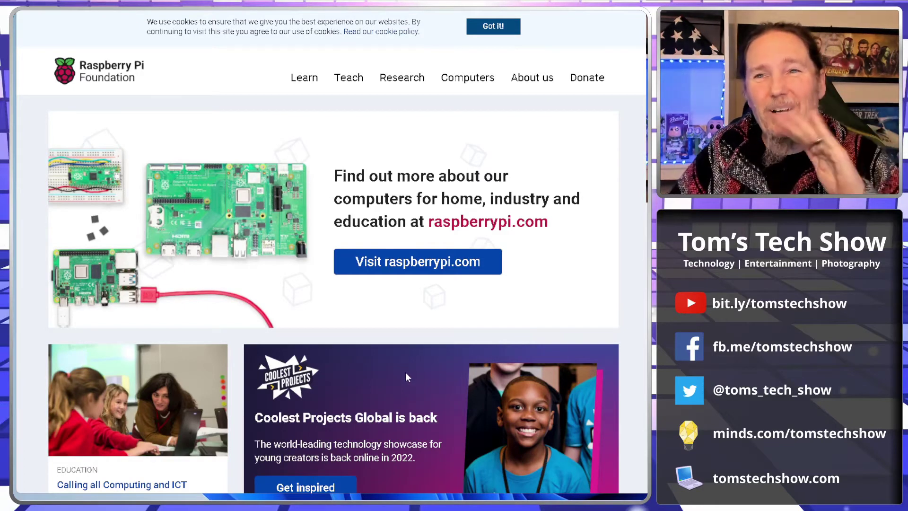
Return to DAKboard and go from the screens list to Displays & Devices.
{"action": "key", "text": "ctrl+Tab"}
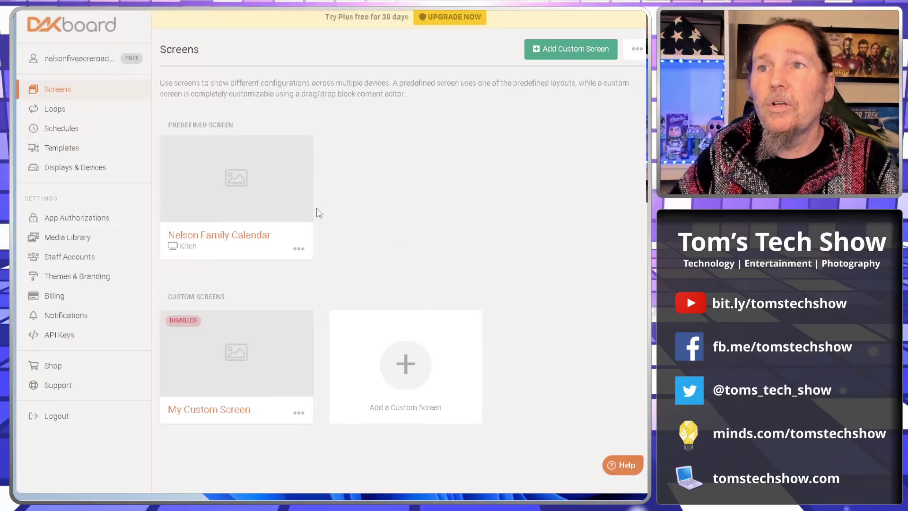
{"action": "left_click", "coordinate": [298, 249]}
{"action": "left_click", "coordinate": [362, 236]}
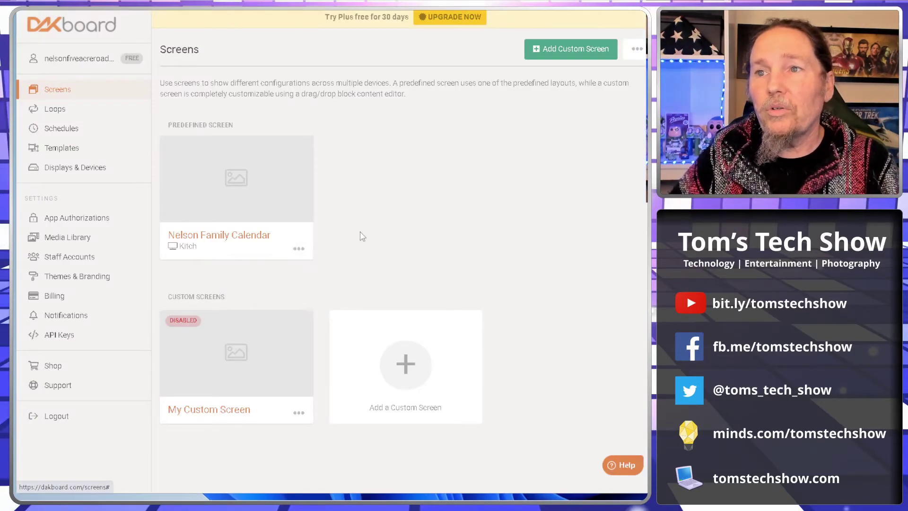
{"action": "left_click", "coordinate": [55, 110]}
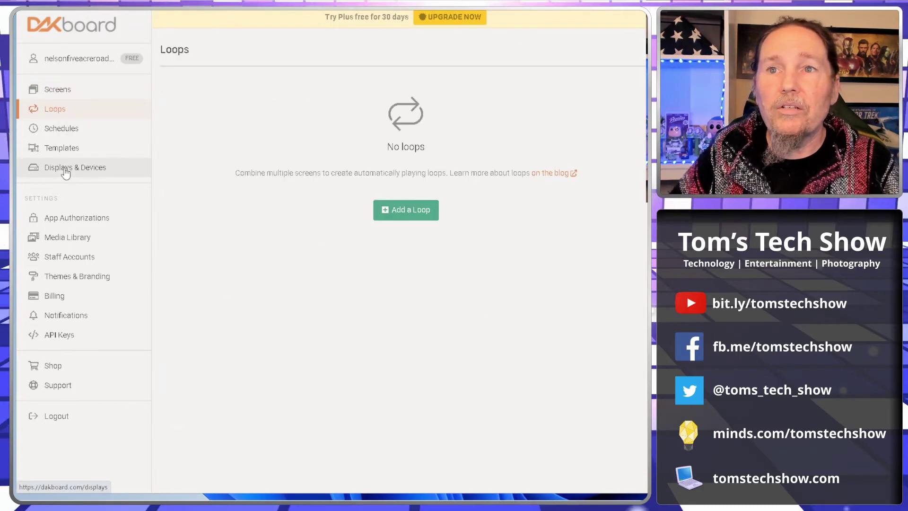
{"action": "left_click", "coordinate": [65, 173]}
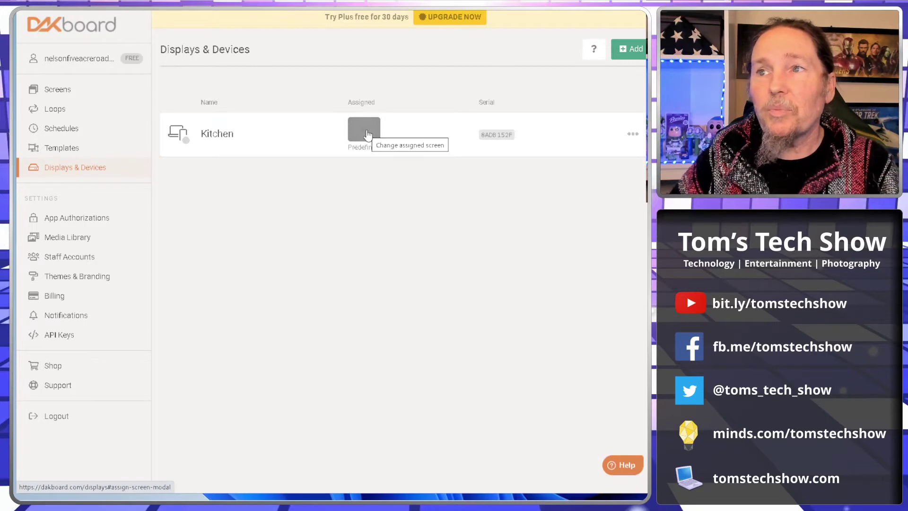
Review the Kitchen display's Link with Device or TV steps and the dakboard.com/link address.
{"action": "left_click", "coordinate": [633, 134]}
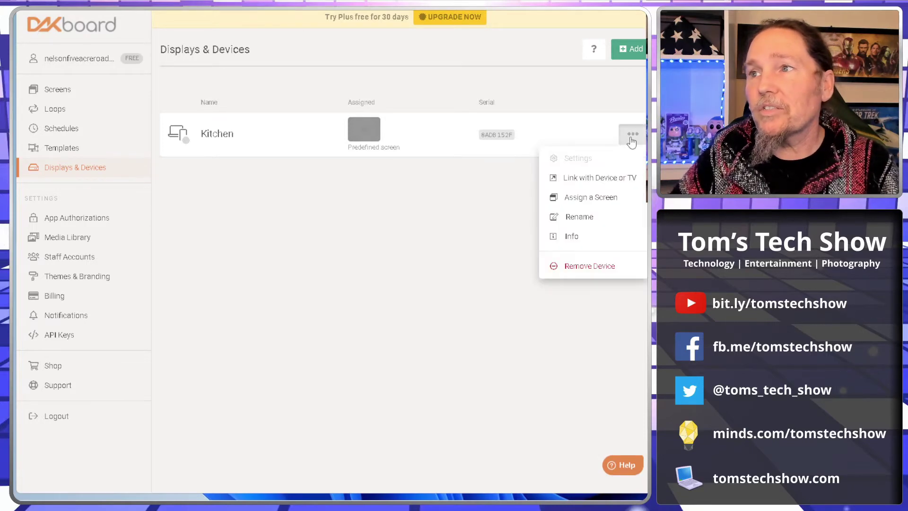
{"action": "left_click", "coordinate": [561, 181]}
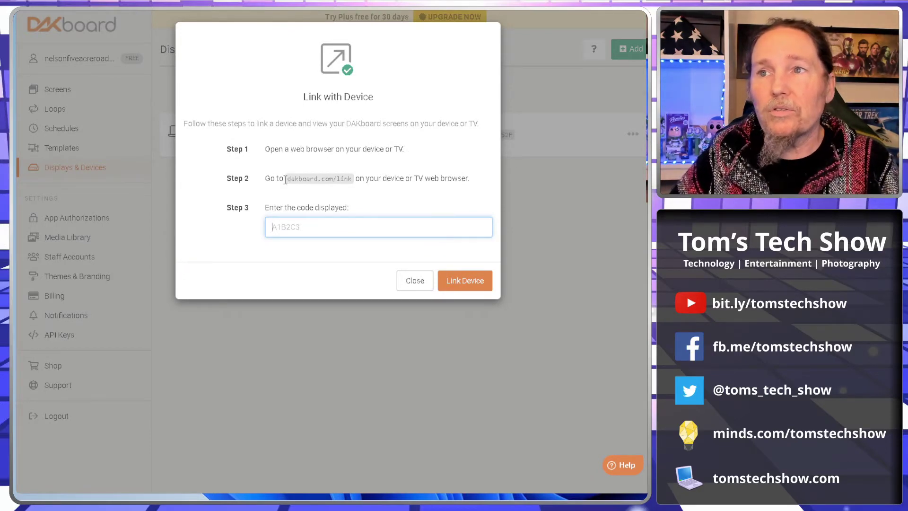
{"action": "left_click_drag", "start_coordinate": [285, 180], "coordinate": [352, 179]}
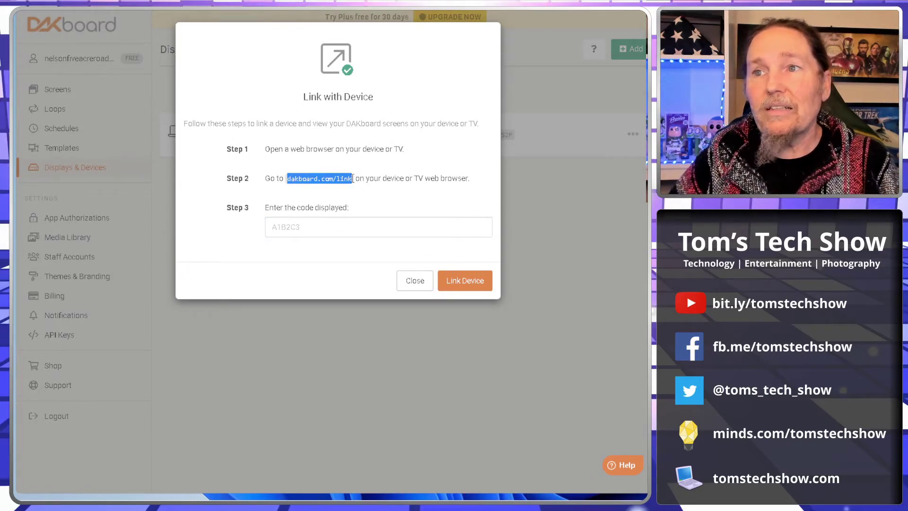
{"action": "left_click", "coordinate": [303, 227]}
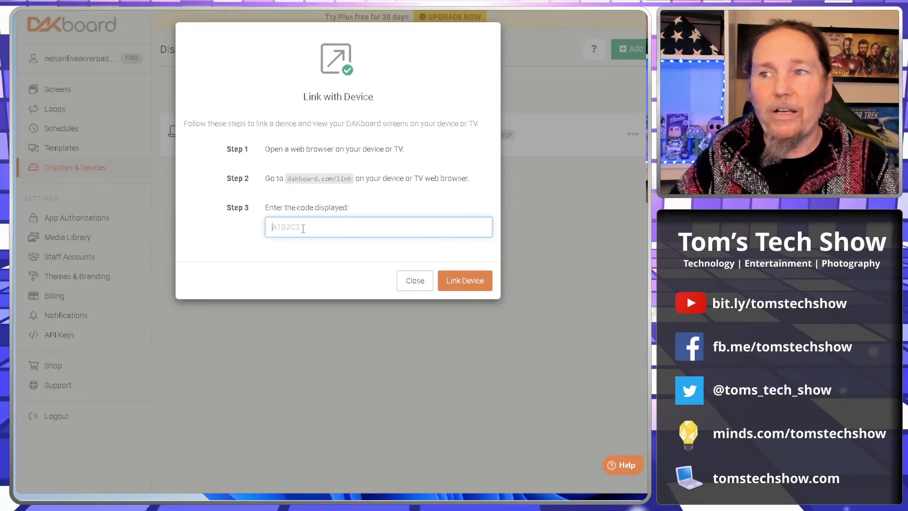
{"action": "left_click", "coordinate": [414, 284]}
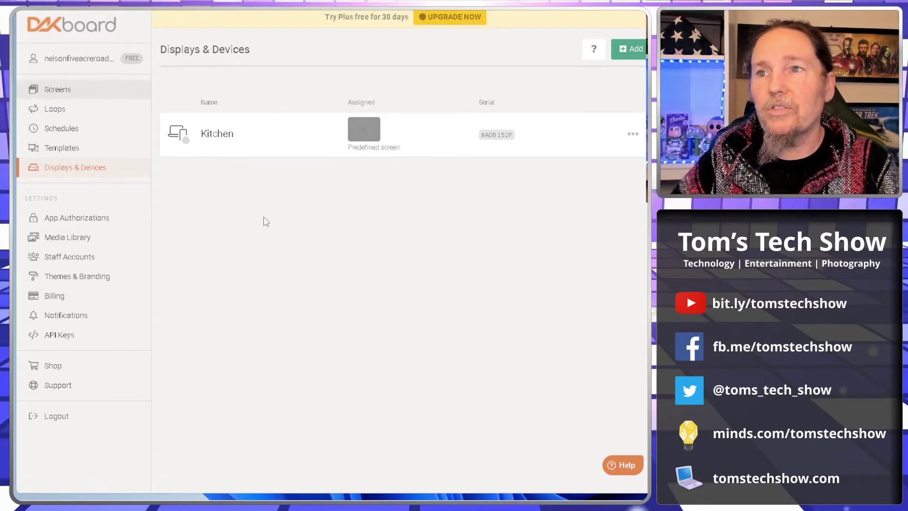
{"action": "left_click", "coordinate": [295, 249]}
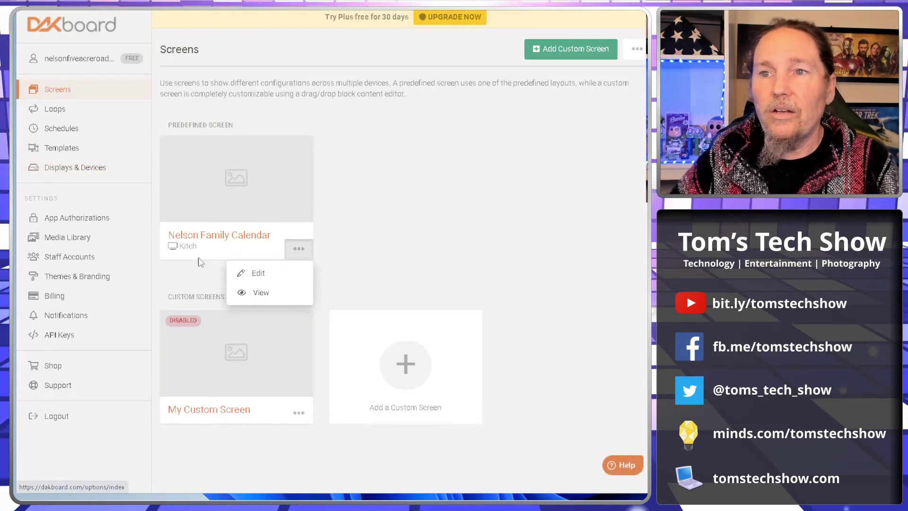
{"action": "left_click", "coordinate": [185, 251]}
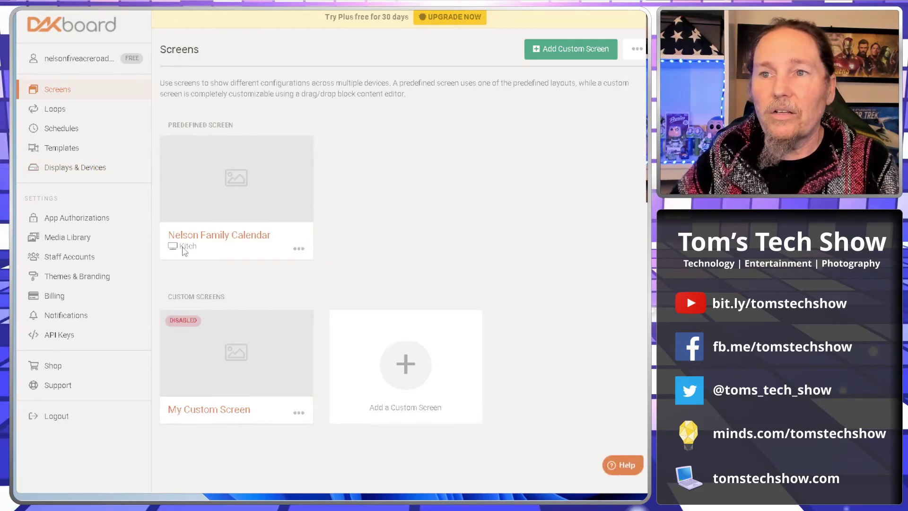
{"action": "left_click", "coordinate": [298, 249]}
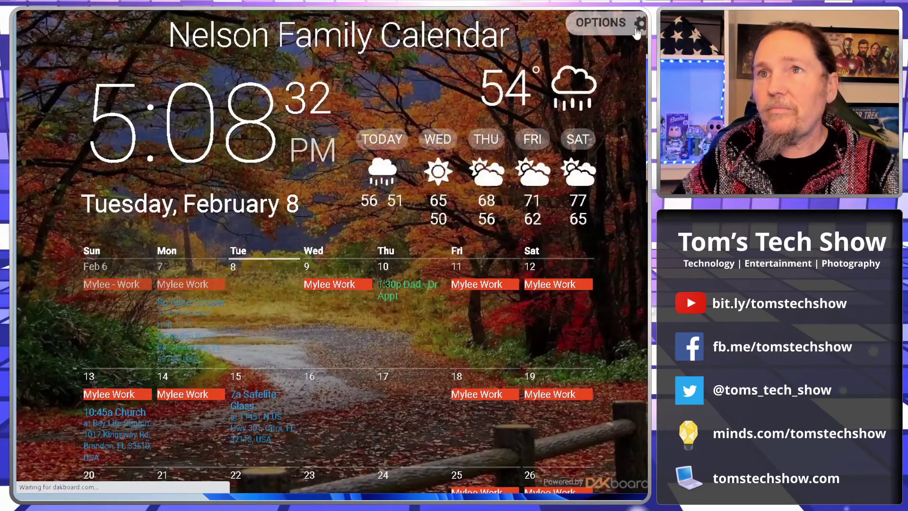
{"action": "left_click", "coordinate": [638, 25]}
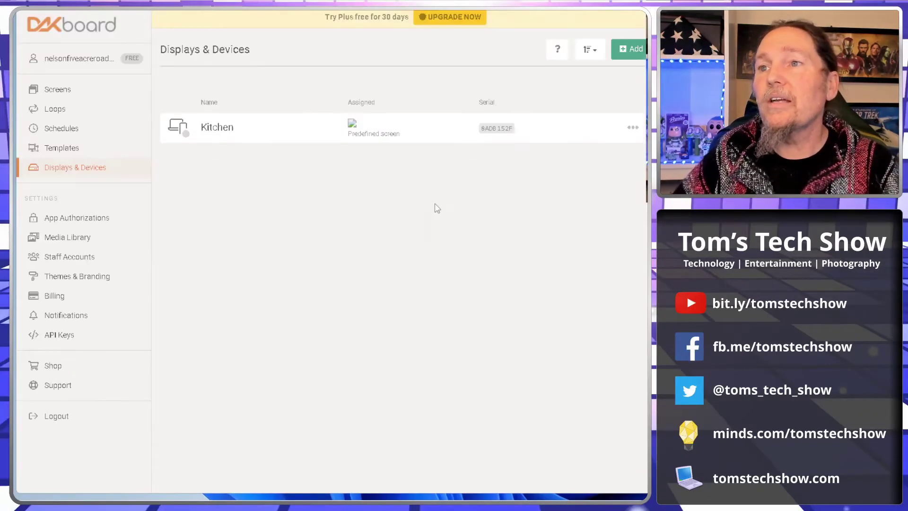
{"action": "left_click", "coordinate": [634, 138]}
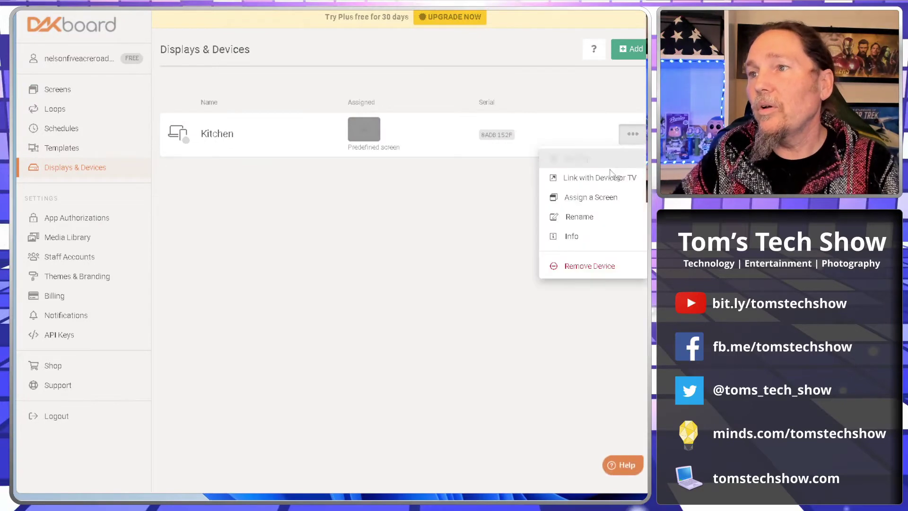
{"action": "left_click", "coordinate": [572, 237]}
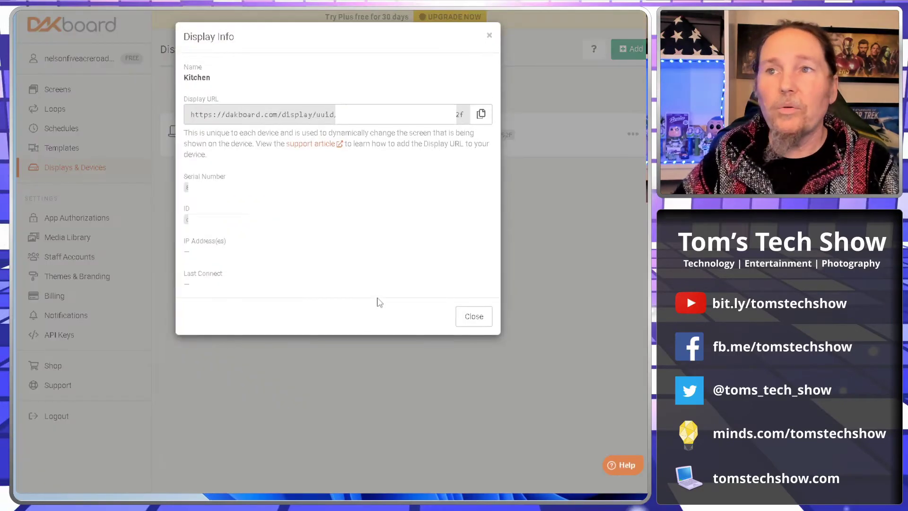
{"action": "left_click_drag", "start_coordinate": [192, 115], "coordinate": [468, 122]}
{"action": "left_click", "coordinate": [291, 228]}
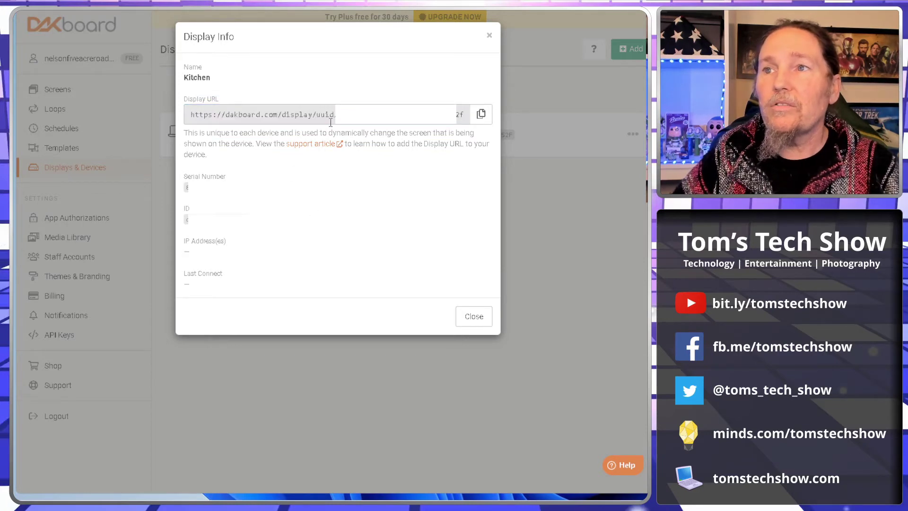
{"action": "left_click_drag", "start_coordinate": [330, 122], "coordinate": [418, 238]}
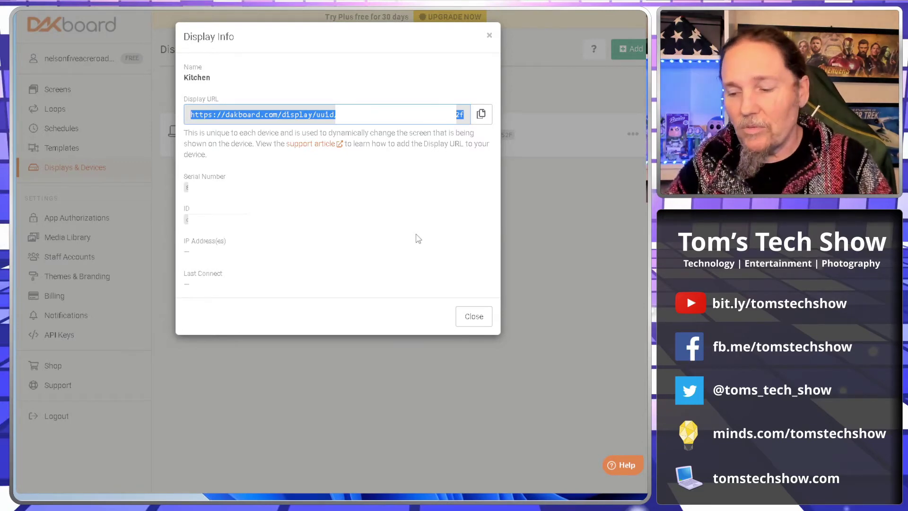
{"action": "left_click", "coordinate": [352, 200]}
{"action": "left_click", "coordinate": [473, 317]}
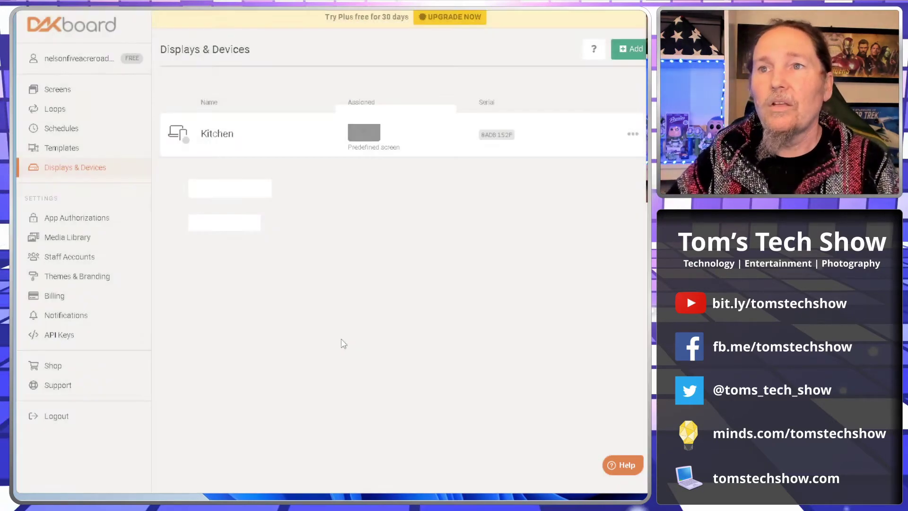
Preview the Nelson Family Calendar screen, then reopen its Big Time layout settings.
{"action": "left_click", "coordinate": [63, 94]}
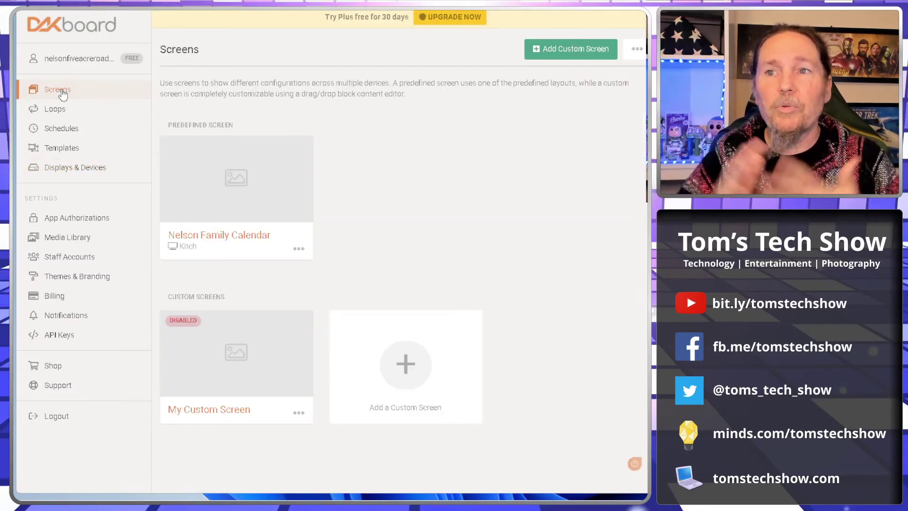
{"action": "left_click", "coordinate": [232, 182]}
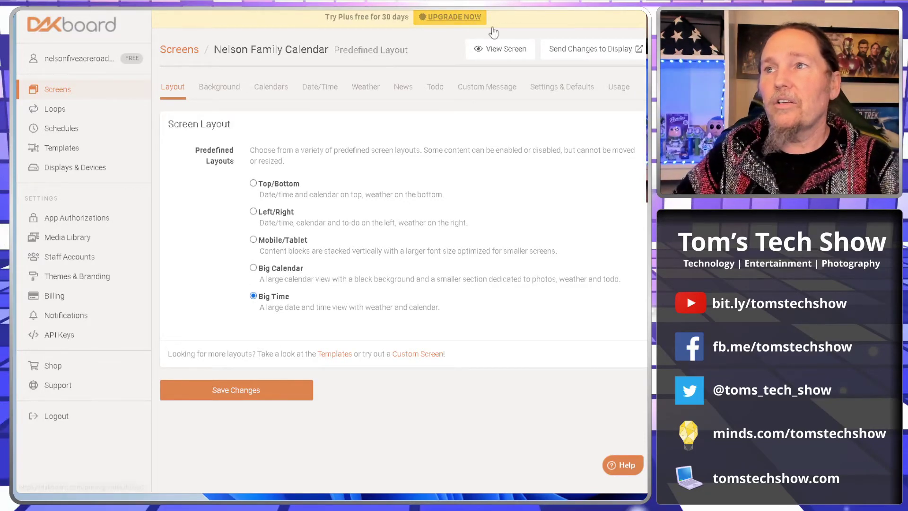
{"action": "left_click", "coordinate": [492, 49]}
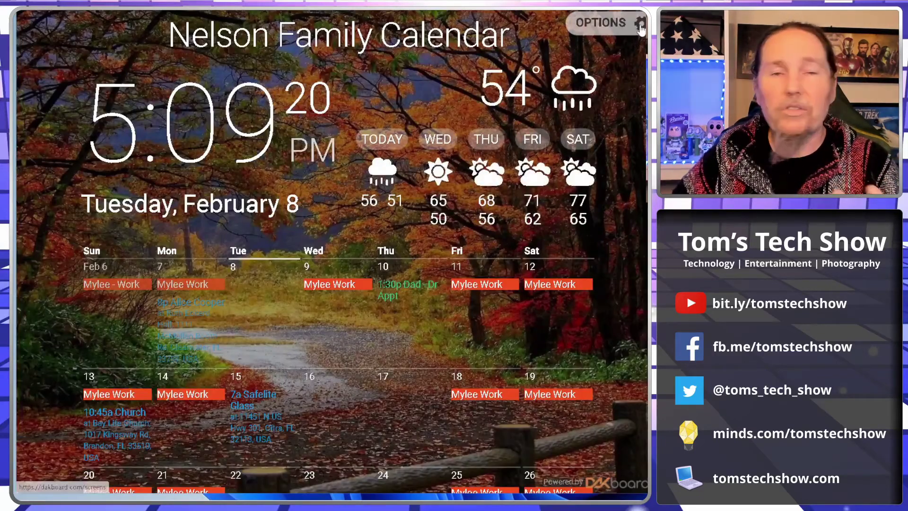
{"action": "left_click", "coordinate": [640, 24]}
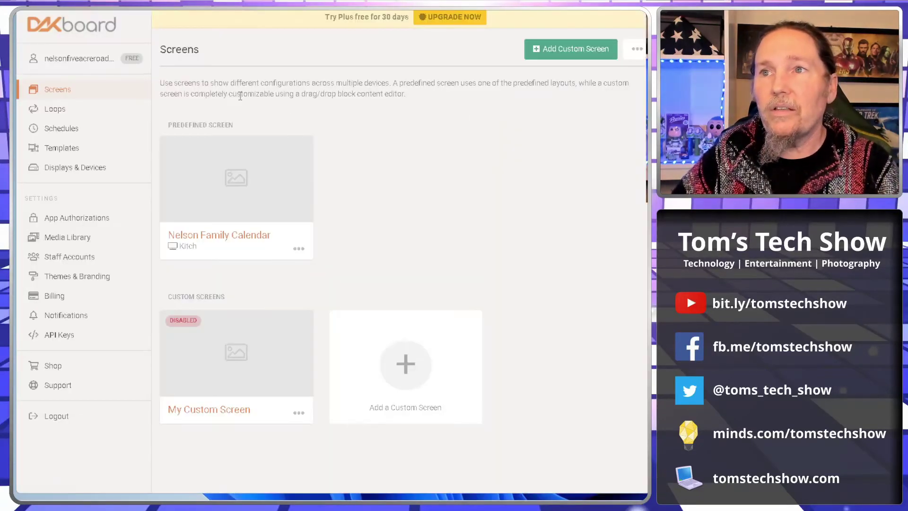
{"action": "left_click", "coordinate": [232, 189]}
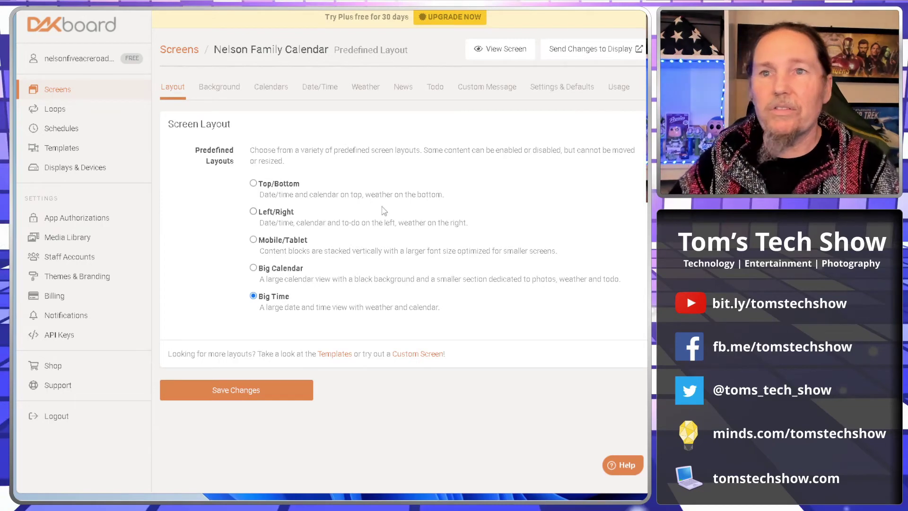
{"action": "left_click", "coordinate": [48, 114]}
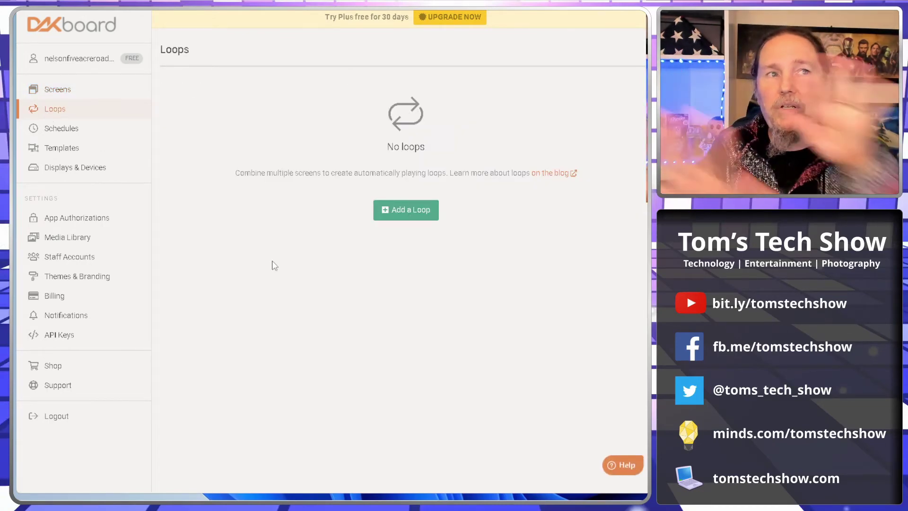
{"action": "left_click", "coordinate": [75, 133]}
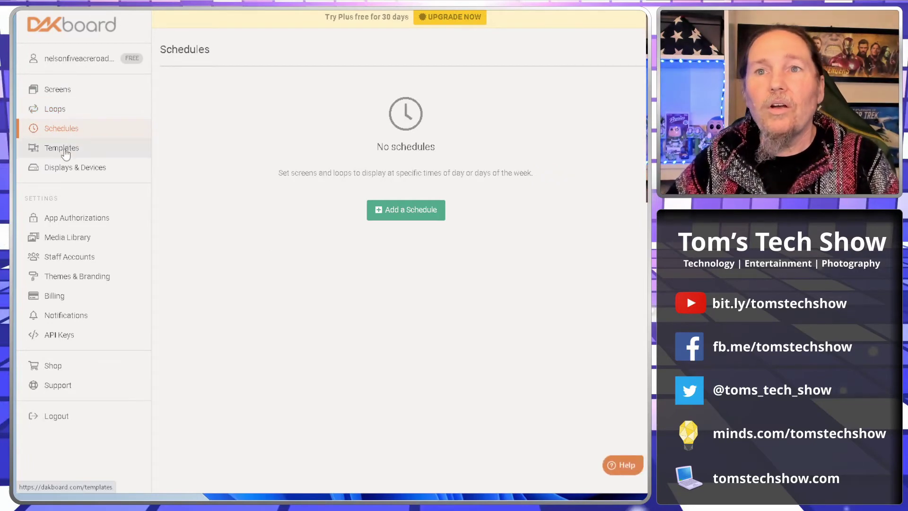
{"action": "left_click", "coordinate": [66, 151]}
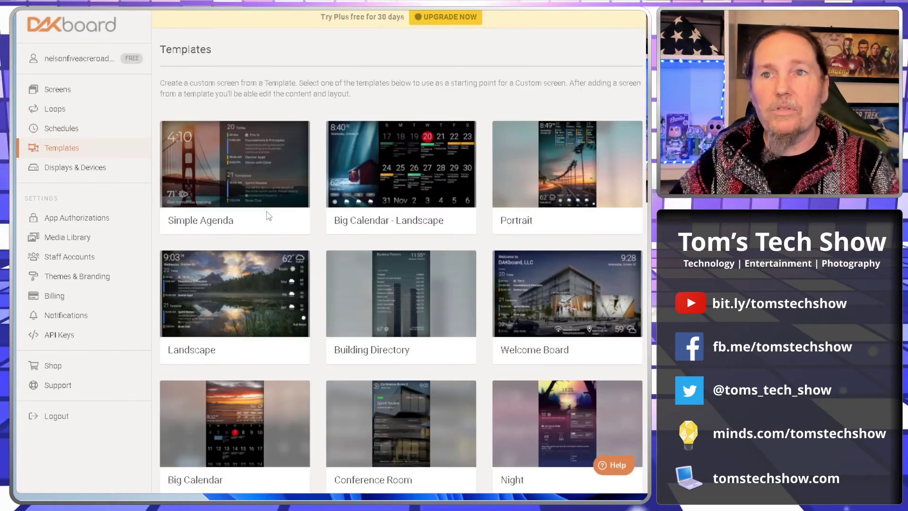
{"action": "left_click", "coordinate": [55, 170]}
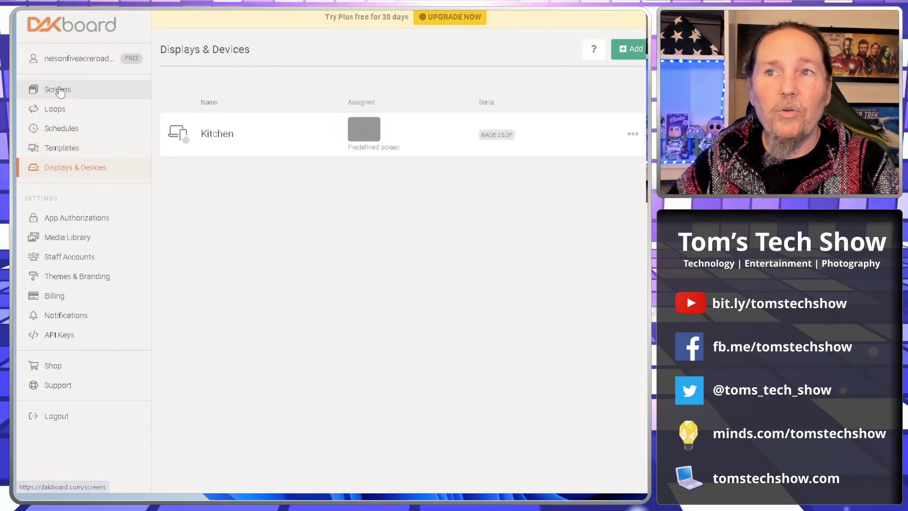
{"action": "left_click", "coordinate": [58, 89]}
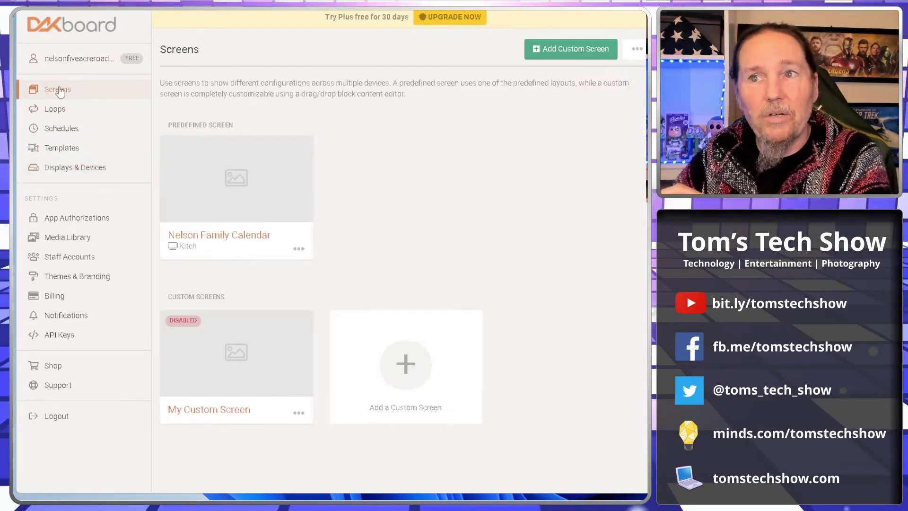
{"action": "left_click", "coordinate": [81, 170]}
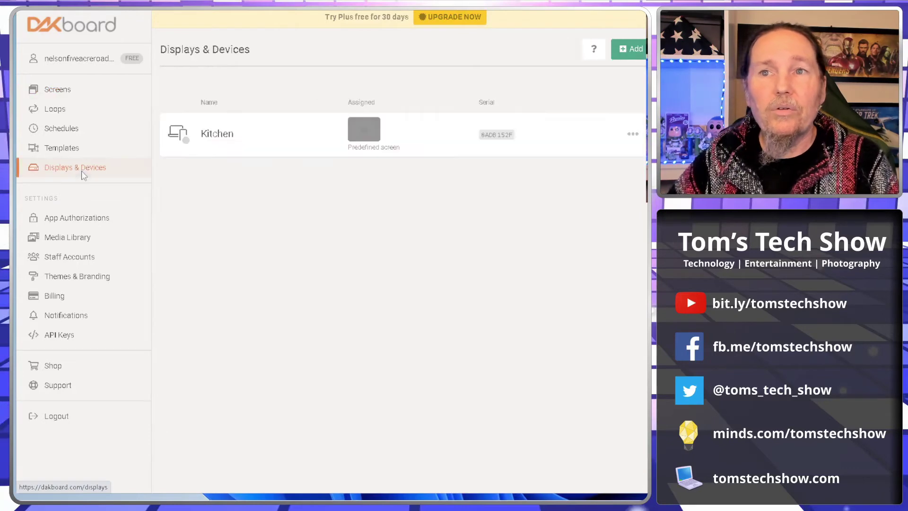
{"action": "left_click", "coordinate": [632, 136]}
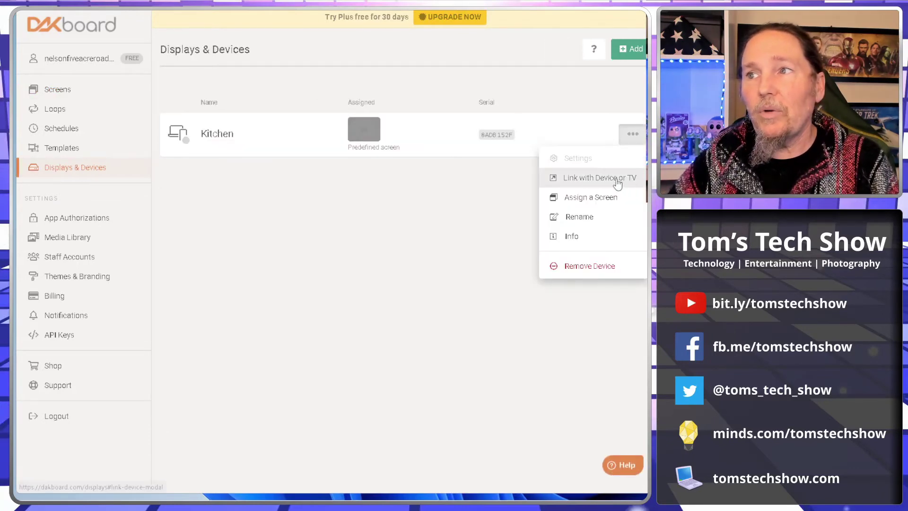
{"action": "left_click", "coordinate": [402, 201]}
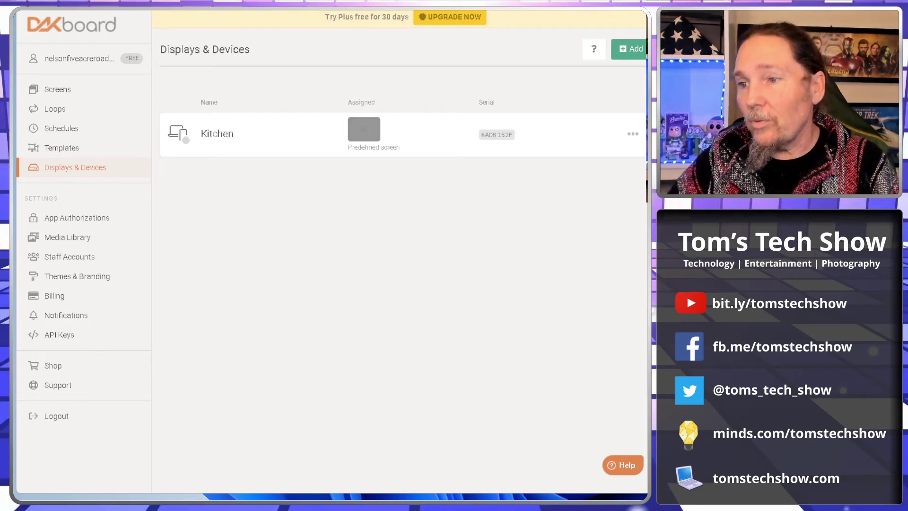
Reposition the Notepad++ autostart notes and insert blank lines above the unclutter command.
{"action": "key", "text": "alt+Tab"}
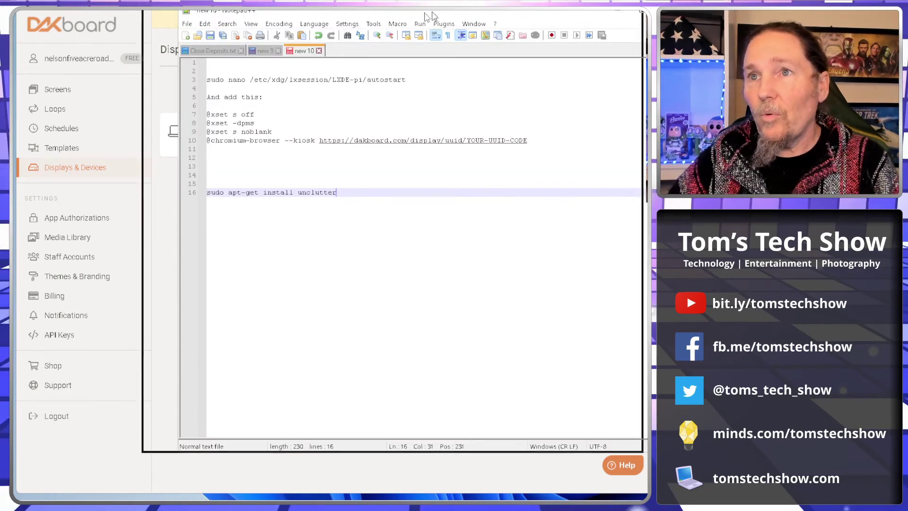
{"action": "left_click_drag", "start_coordinate": [420, 17], "coordinate": [334, 24]}
{"action": "left_click", "coordinate": [155, 179]}
{"action": "key", "text": "Return"}
{"action": "key", "text": "Return"}
{"action": "key", "text": "Return"}
{"action": "key", "text": "Return"}
{"action": "key", "text": "Return"}
{"action": "key", "text": "Return"}
{"action": "key", "text": "Return"}
{"action": "key", "text": "Return"}
{"action": "key", "text": "Return"}
{"action": "key", "text": "Return"}
{"action": "key", "text": "Return"}
{"action": "key", "text": "Return"}
{"action": "key", "text": "Return"}
{"action": "key", "text": "Return"}
{"action": "key", "text": "Return"}
{"action": "key", "text": "Return"}
{"action": "key", "text": "Return"}
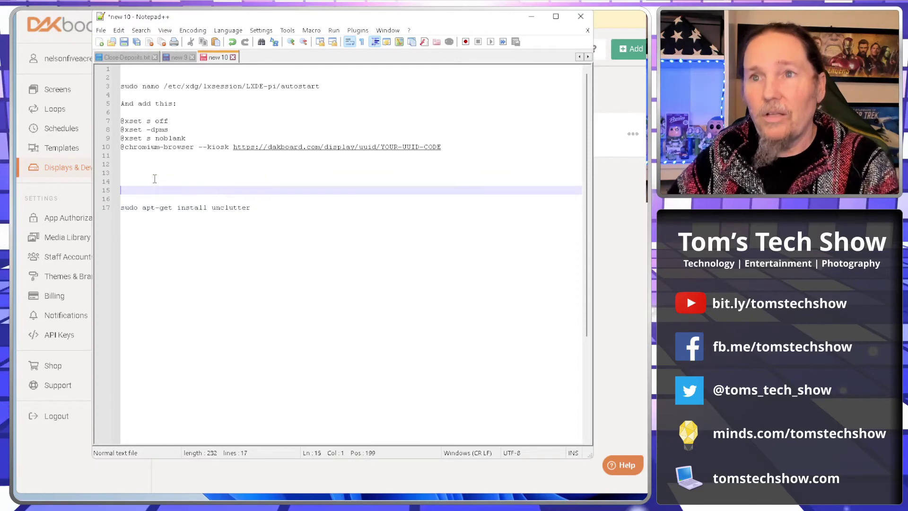
Highlight the sudo nano autostart command on line 3 and its autostart word.
{"action": "left_click", "coordinate": [466, 151]}
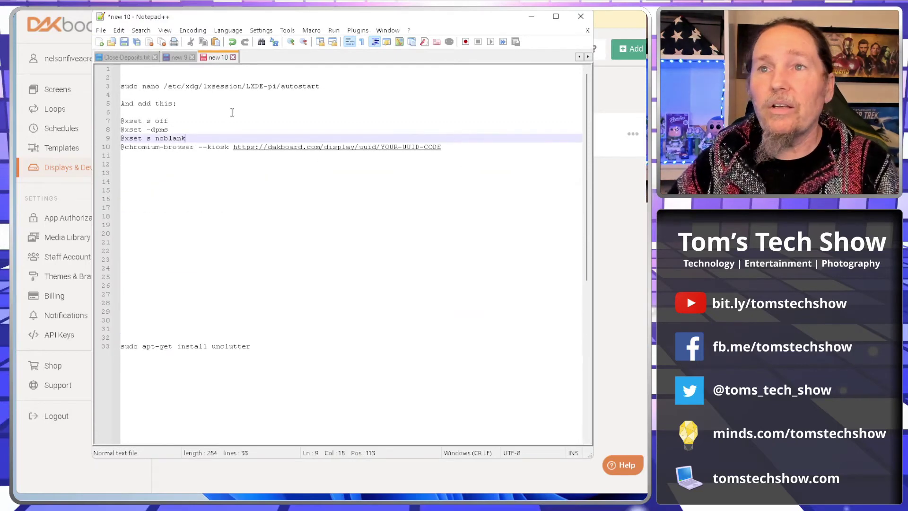
{"action": "left_click", "coordinate": [183, 103]}
{"action": "left_click_drag", "start_coordinate": [121, 86], "coordinate": [329, 88]}
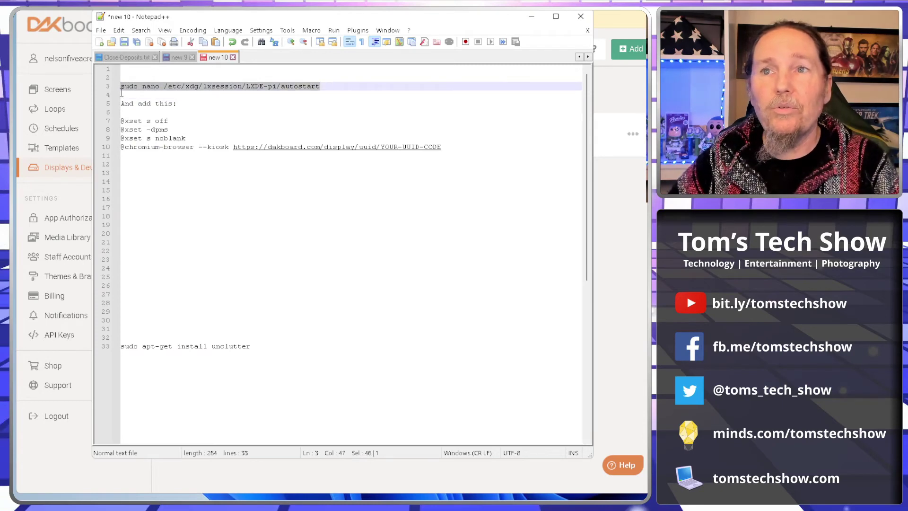
{"action": "left_click", "coordinate": [152, 86]}
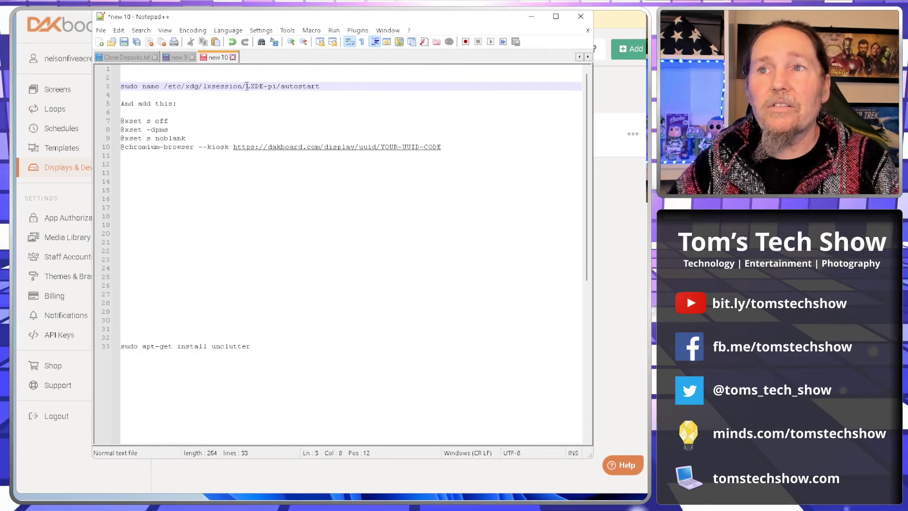
{"action": "left_click_drag", "start_coordinate": [325, 86], "coordinate": [156, 78]}
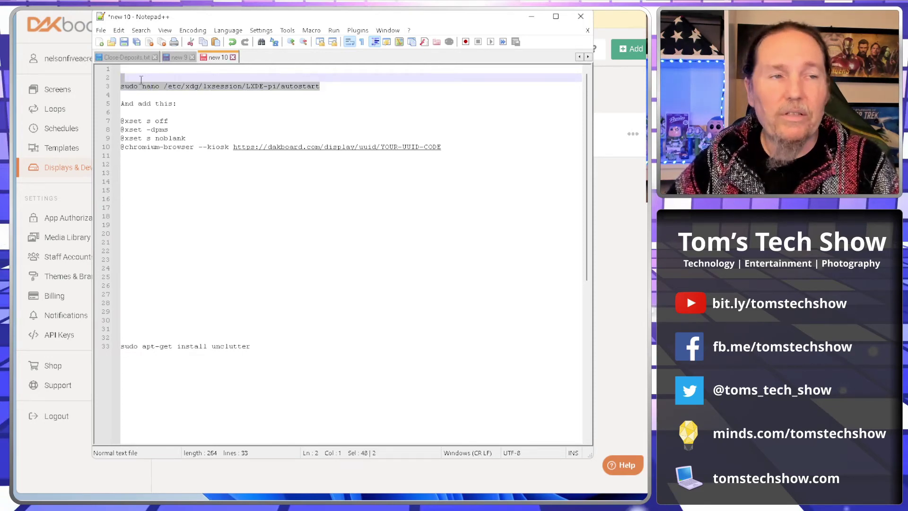
{"action": "left_click", "coordinate": [216, 93]}
{"action": "left_click_drag", "start_coordinate": [320, 86], "coordinate": [281, 87]}
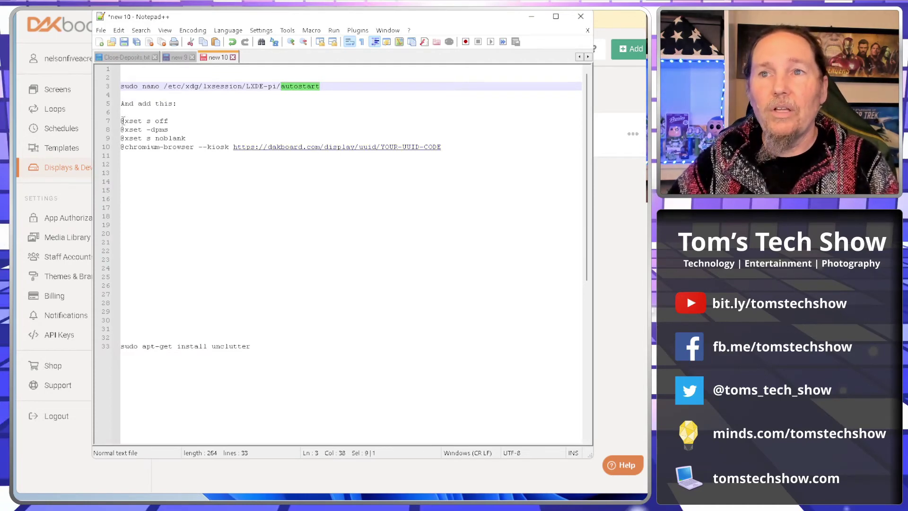
{"action": "left_click_drag", "start_coordinate": [122, 121], "coordinate": [189, 140]}
{"action": "left_click", "coordinate": [189, 171]}
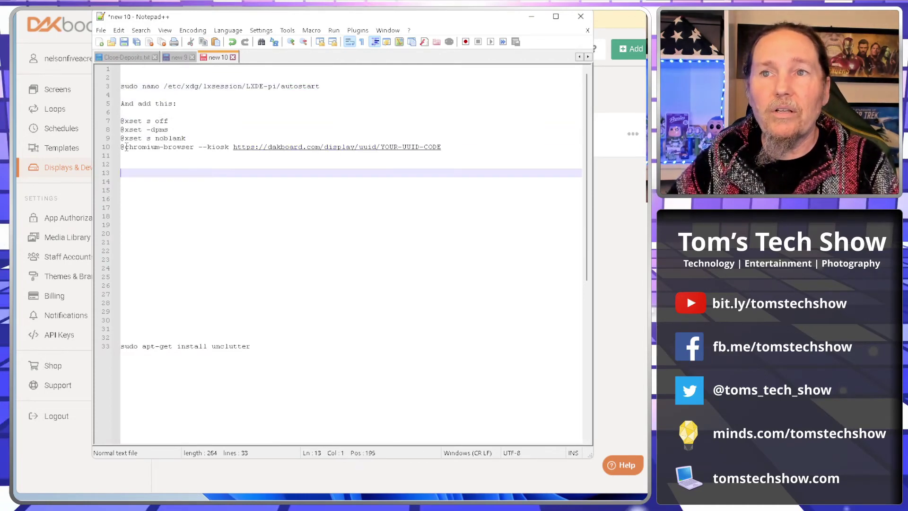
{"action": "left_click_drag", "start_coordinate": [122, 147], "coordinate": [194, 148]}
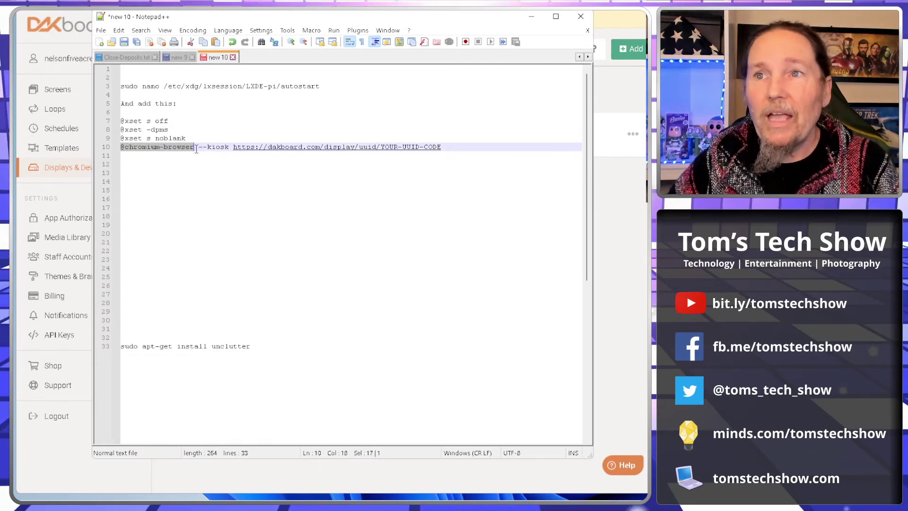
{"action": "left_click_drag", "start_coordinate": [198, 147], "coordinate": [228, 147]}
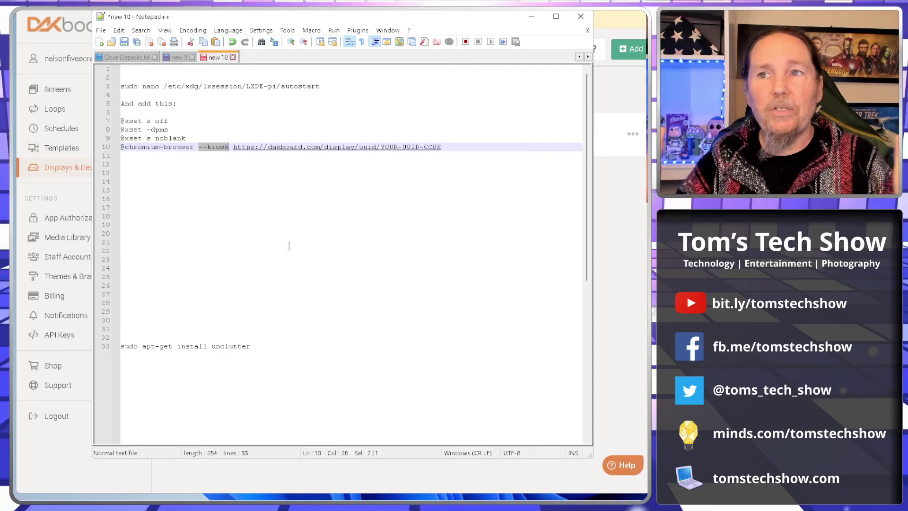
{"action": "left_click", "coordinate": [324, 245]}
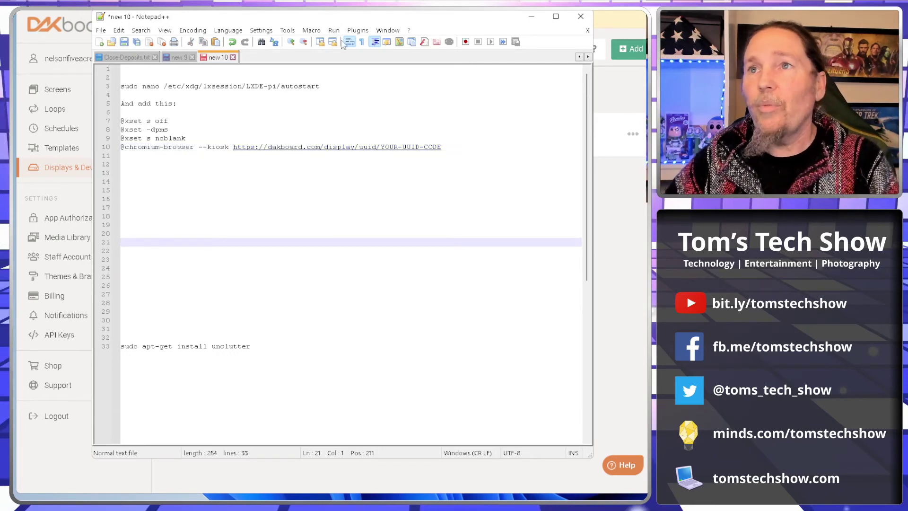
{"action": "key", "text": "alt+Tab"}
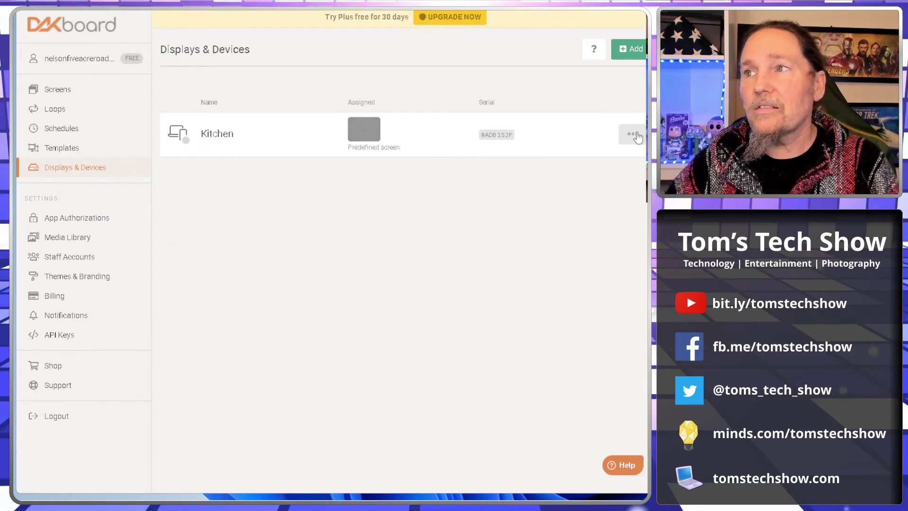
Check the Kitchen display's Display URL in its Info details.
{"action": "left_click", "coordinate": [632, 134]}
{"action": "left_click", "coordinate": [554, 235]}
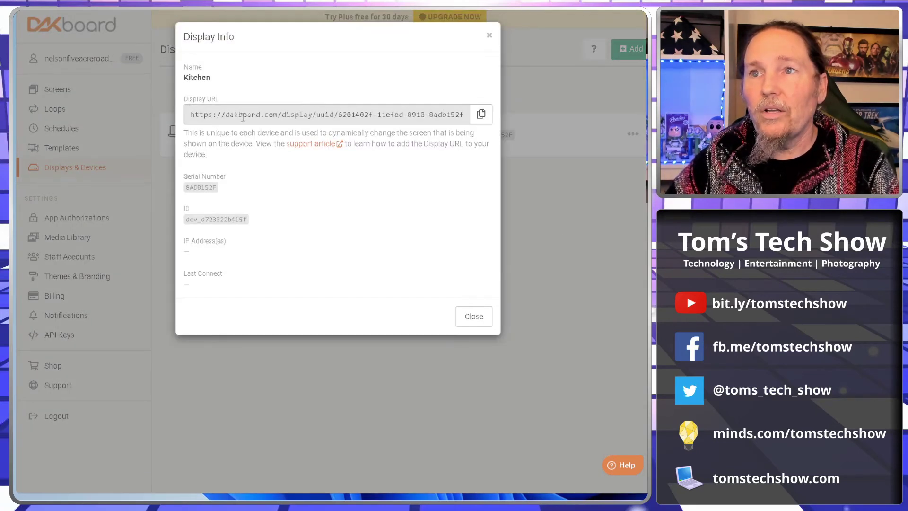
{"action": "left_click_drag", "start_coordinate": [195, 115], "coordinate": [462, 116]}
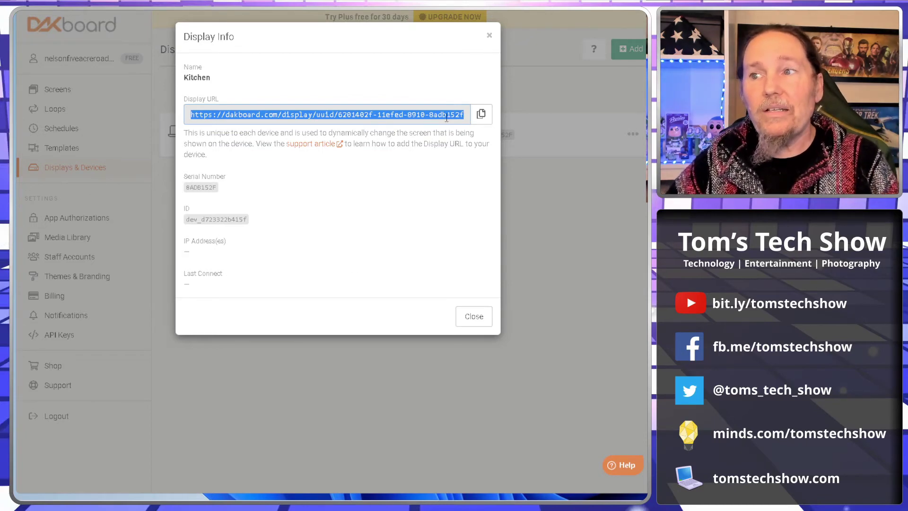
{"action": "left_click", "coordinate": [474, 317]}
{"action": "key", "text": "alt+Tab"}
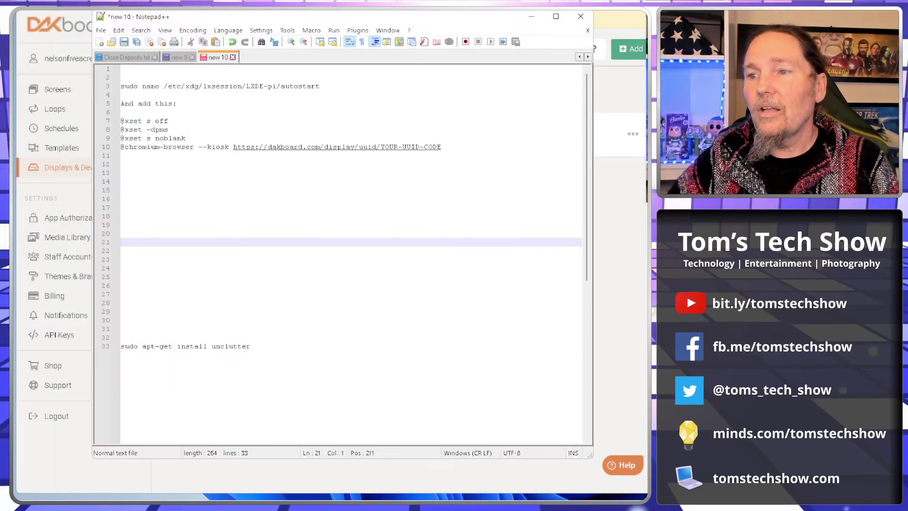
Point out the placeholder URL, then trim blank lines so unclutter sits on line 15.
{"action": "left_click_drag", "start_coordinate": [478, 158], "coordinate": [233, 151]}
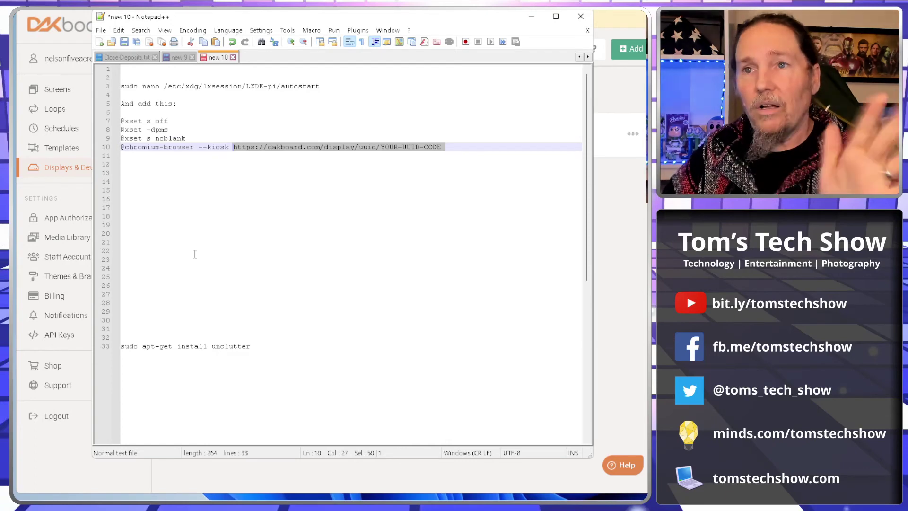
{"action": "left_click", "coordinate": [195, 253]}
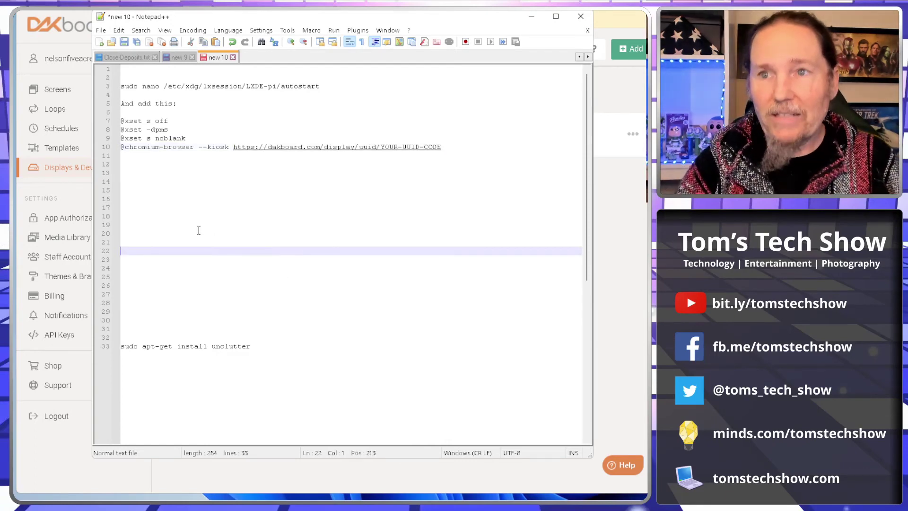
{"action": "key", "text": "Delete"}
{"action": "key", "text": "Delete"}
{"action": "key", "text": "Delete"}
{"action": "key", "text": "Delete"}
{"action": "key", "text": "BackSpace"}
{"action": "key", "text": "BackSpace"}
{"action": "key", "text": "BackSpace"}
{"action": "key", "text": "BackSpace"}
{"action": "key", "text": "BackSpace"}
{"action": "key", "text": "BackSpace"}
{"action": "key", "text": "BackSpace"}
{"action": "key", "text": "Delete"}
{"action": "key", "text": "Delete"}
{"action": "key", "text": "Delete"}
{"action": "key", "text": "Delete"}
{"action": "key", "text": "Delete"}
{"action": "key", "text": "Delete"}
{"action": "key", "text": "Delete"}
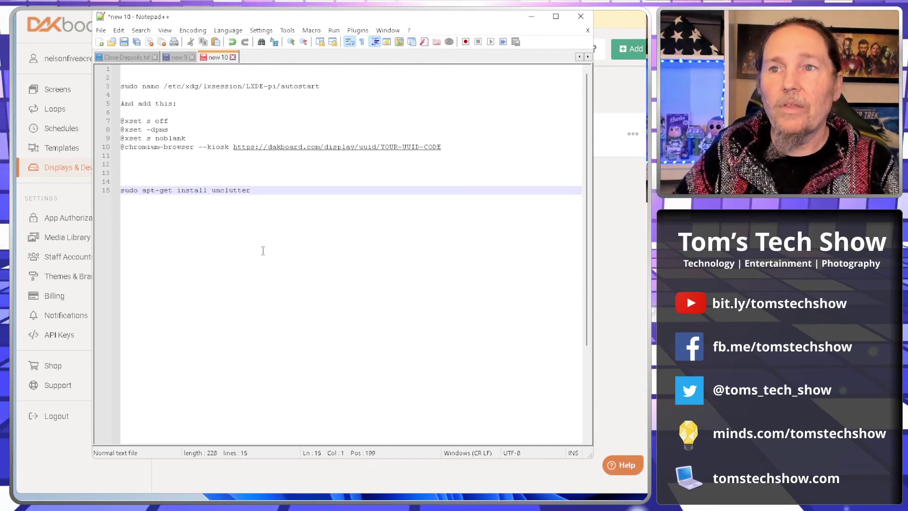
{"action": "left_click", "coordinate": [282, 189]}
{"action": "key", "text": "Return"}
{"action": "key", "text": "Return"}
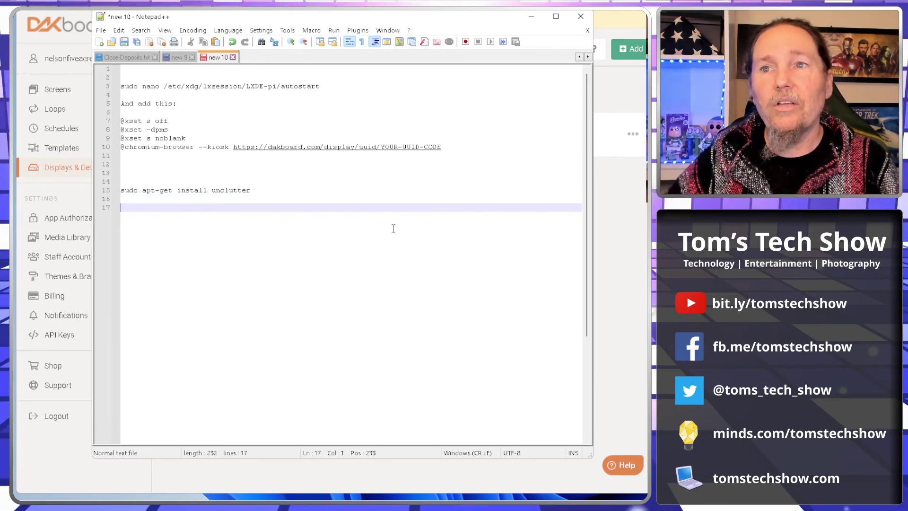
{"action": "left_click", "coordinate": [267, 192]}
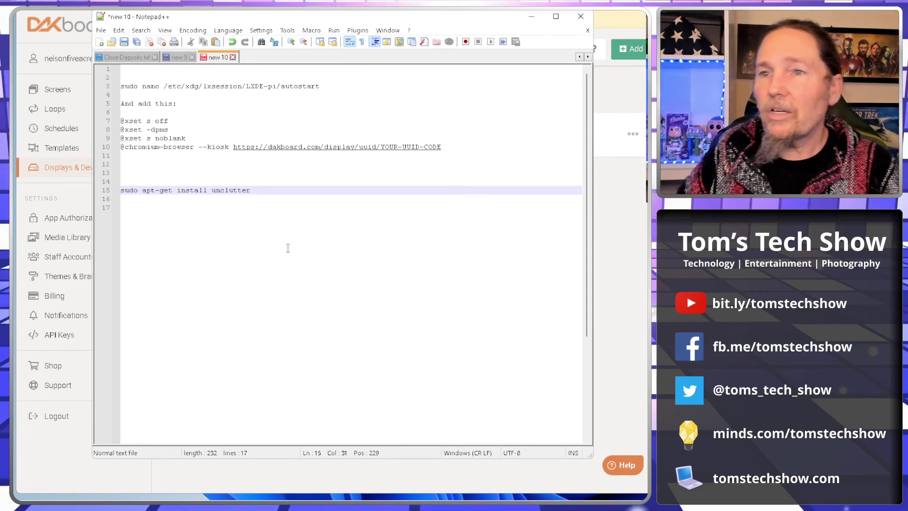
{"action": "key", "text": "alt+Tab"}
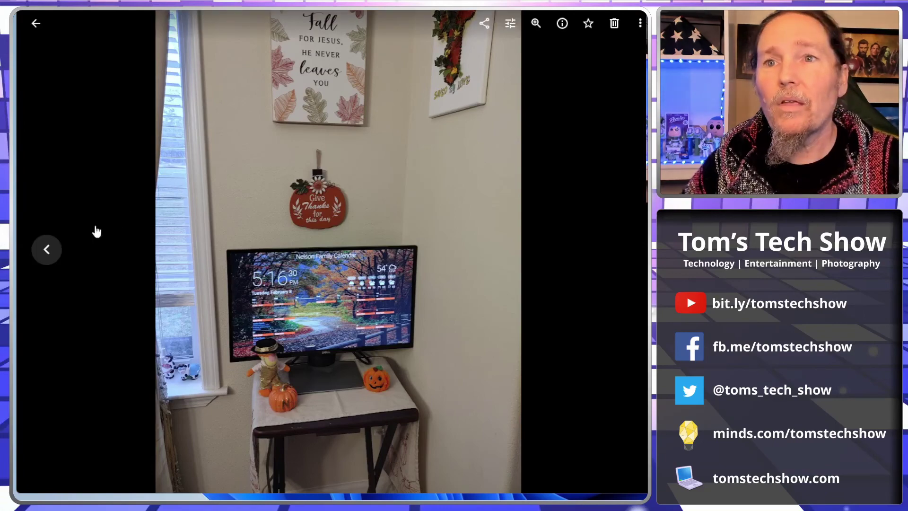
Step back to the closer photo of the monitor showing 5:16 PM and 54°.
{"action": "left_click", "coordinate": [45, 248]}
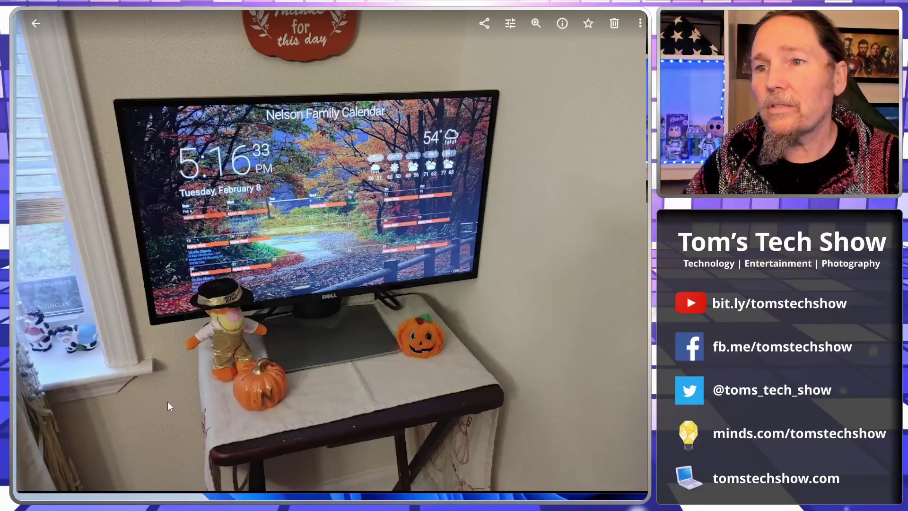